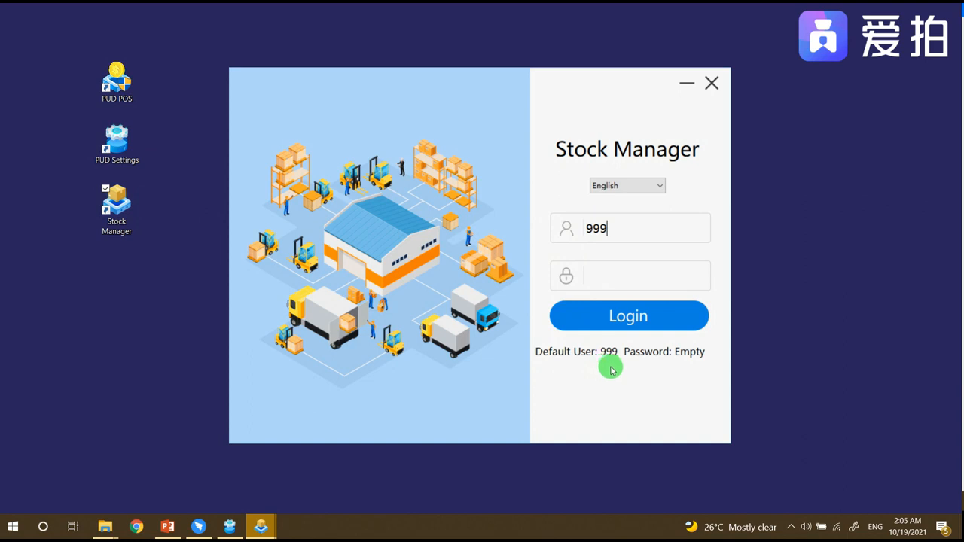
Step: Log in to Stock Manager with the default account and open the standard template for batch item import
{"action": "left_click", "coordinate": [589, 323]}
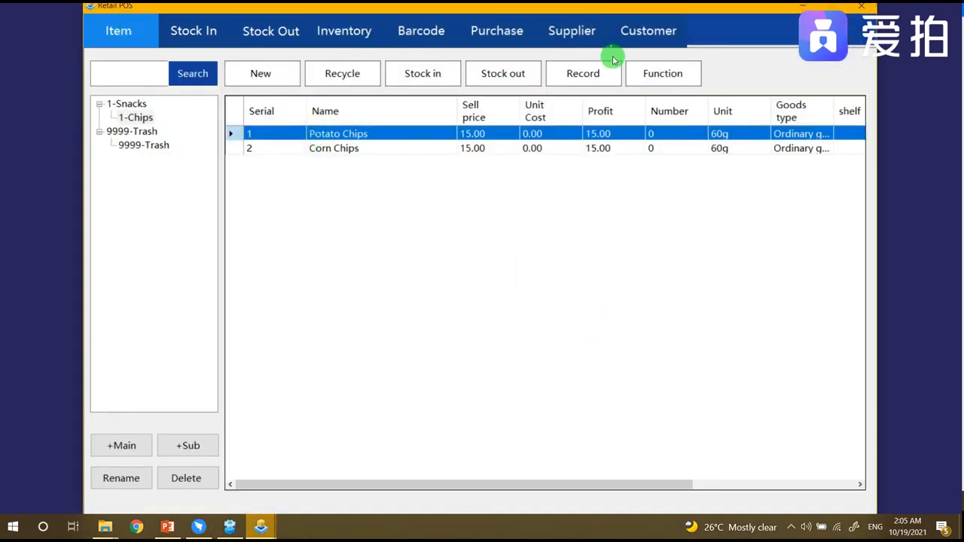
{"action": "left_click", "coordinate": [650, 75]}
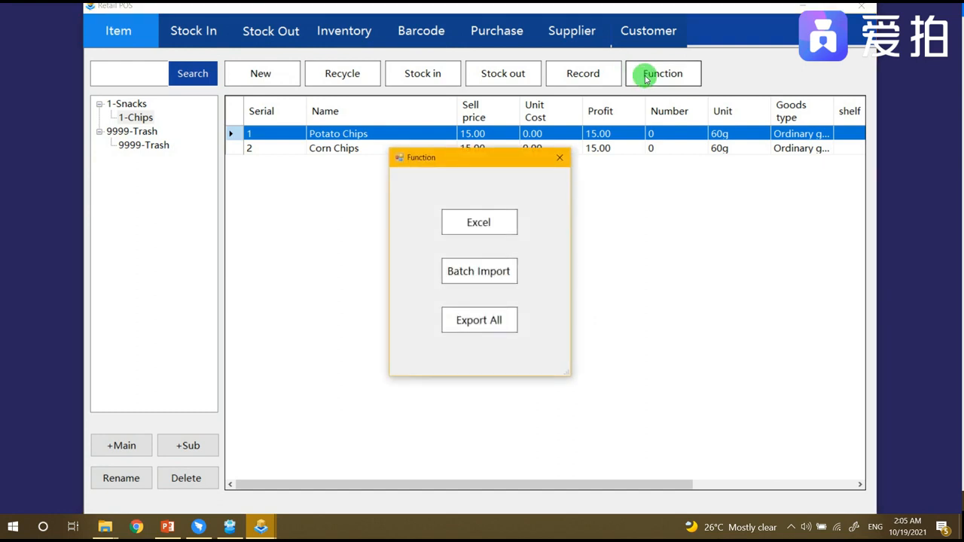
{"action": "left_click", "coordinate": [479, 284]}
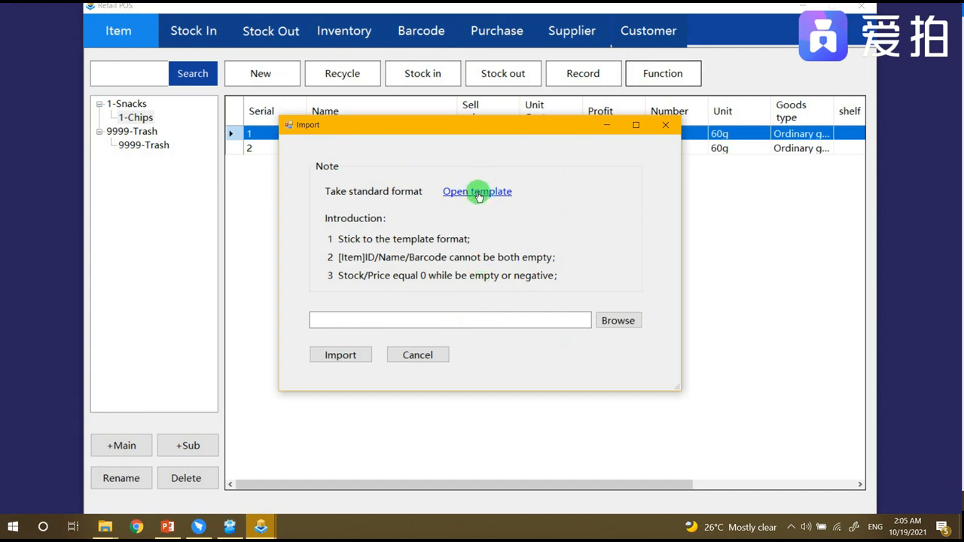
{"action": "left_click", "coordinate": [477, 193]}
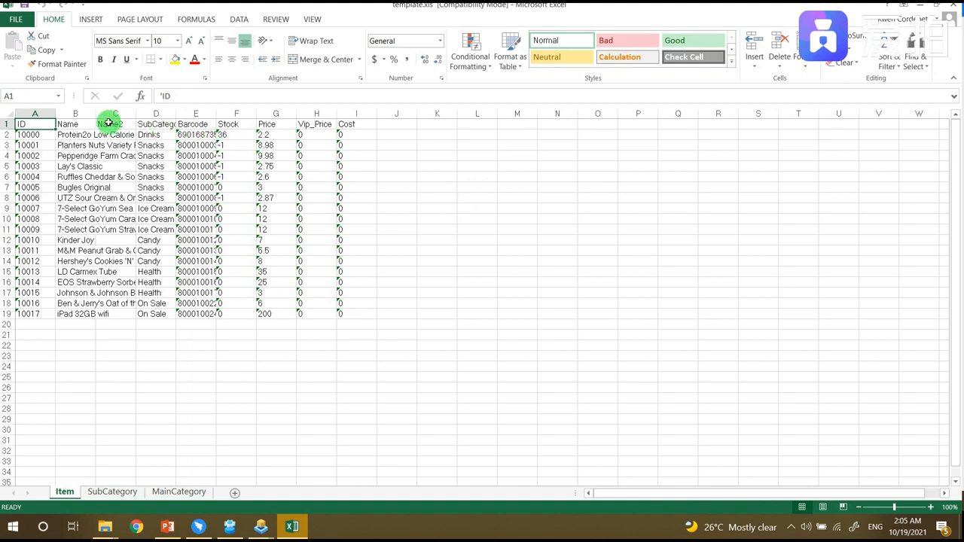
Step: Review the template's MainCategory, SubCategory and Item sheets, and fit the Item sheet's Barcode column to its contents
{"action": "left_click", "coordinate": [175, 493]}
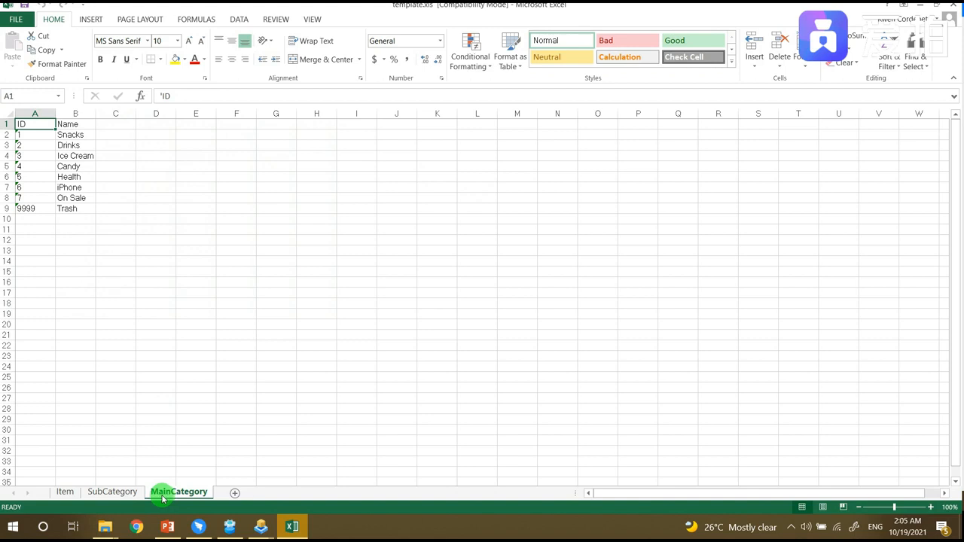
{"action": "left_click", "coordinate": [113, 493]}
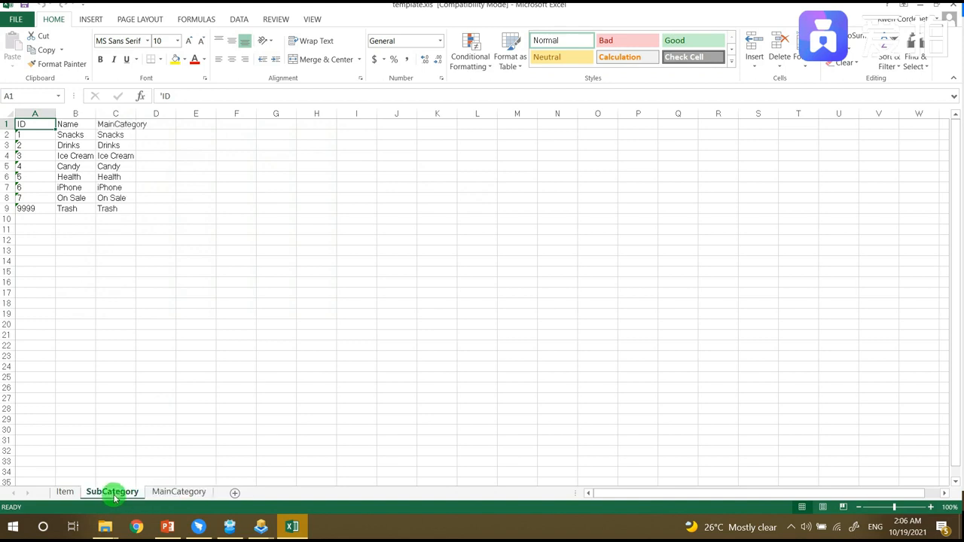
{"action": "left_click", "coordinate": [76, 494]}
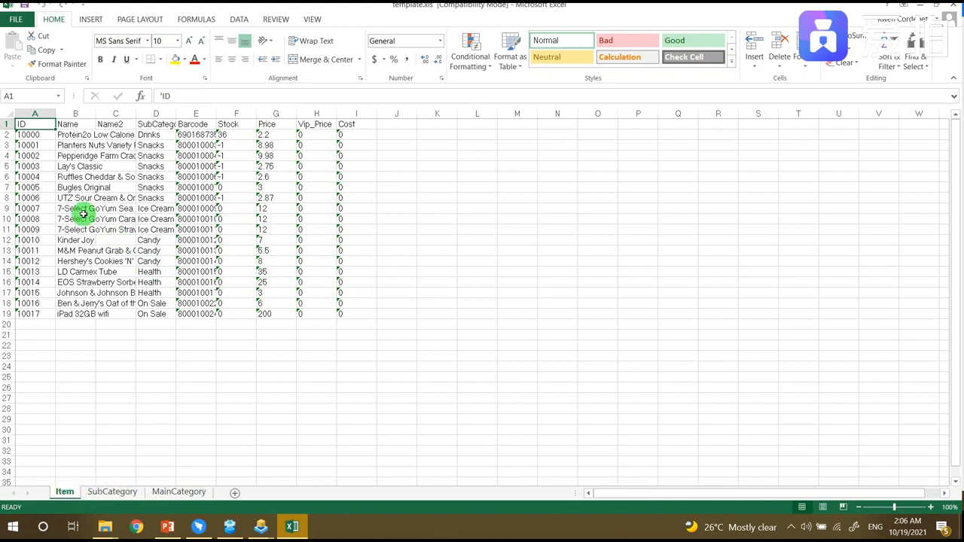
{"action": "double_click", "coordinate": [216, 113]}
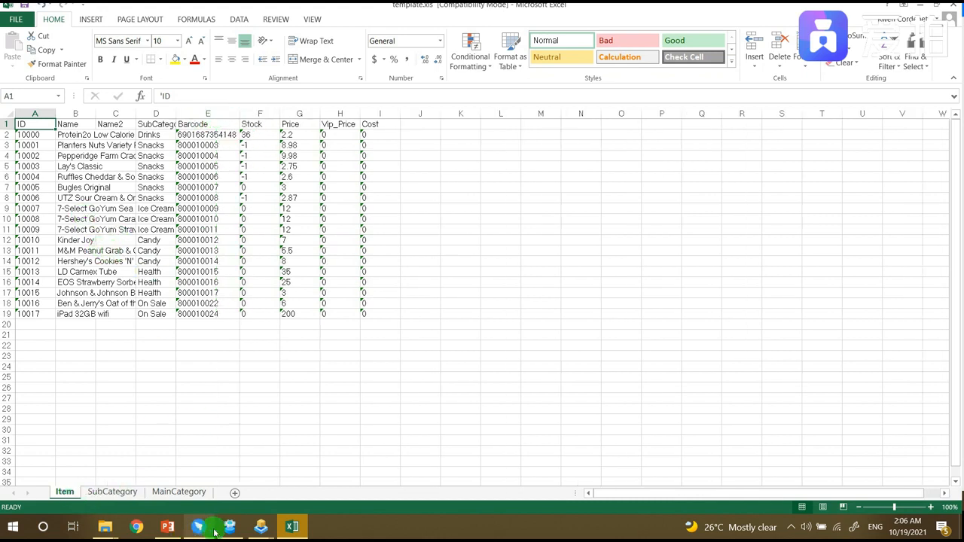
Step: Switch to Retail POS to check the existing chips items, and return to the Excel template
{"action": "left_click", "coordinate": [260, 531]}
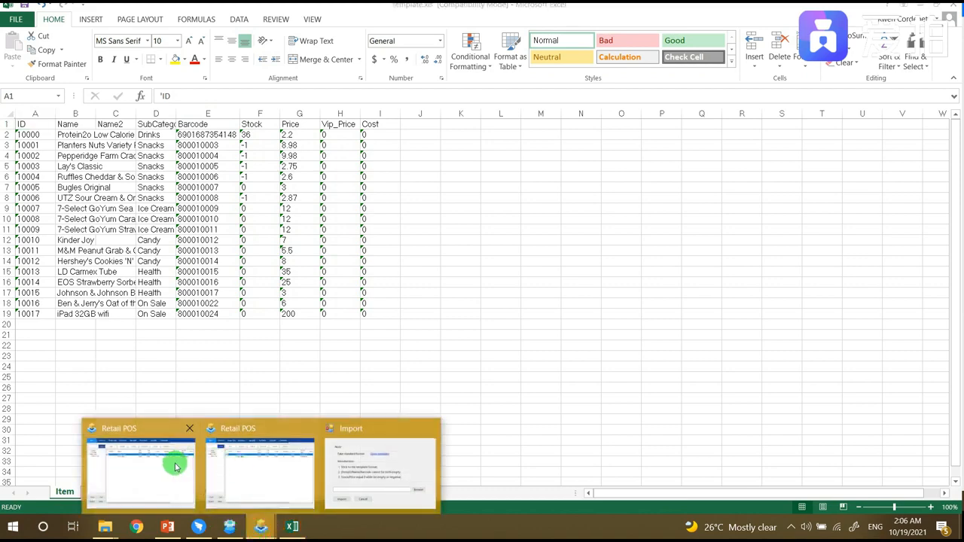
{"action": "left_click", "coordinate": [177, 464]}
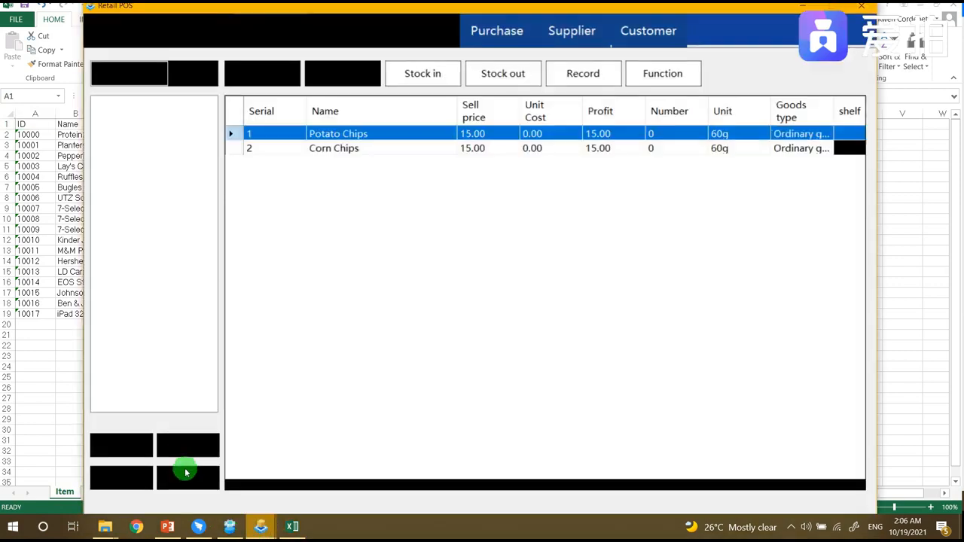
{"action": "left_click", "coordinate": [347, 154]}
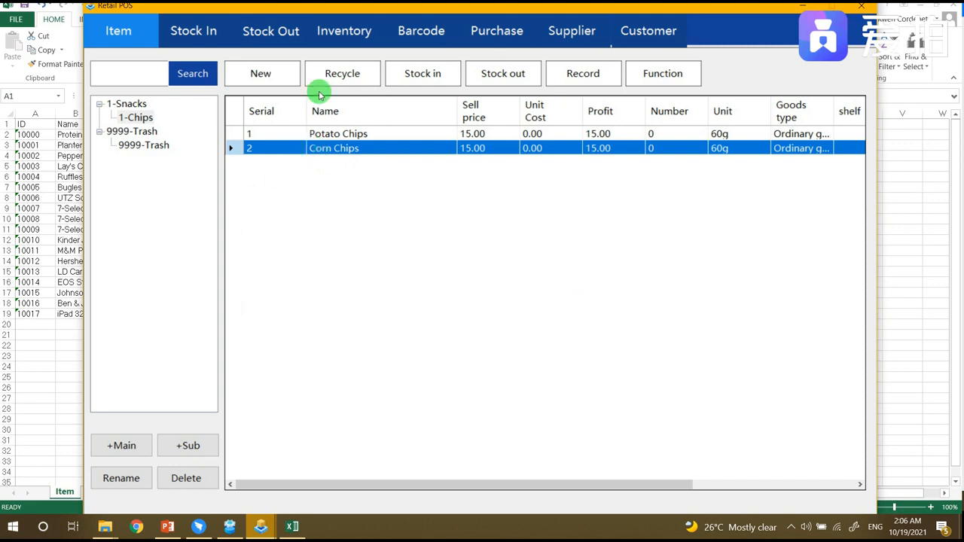
{"action": "left_click", "coordinate": [912, 263]}
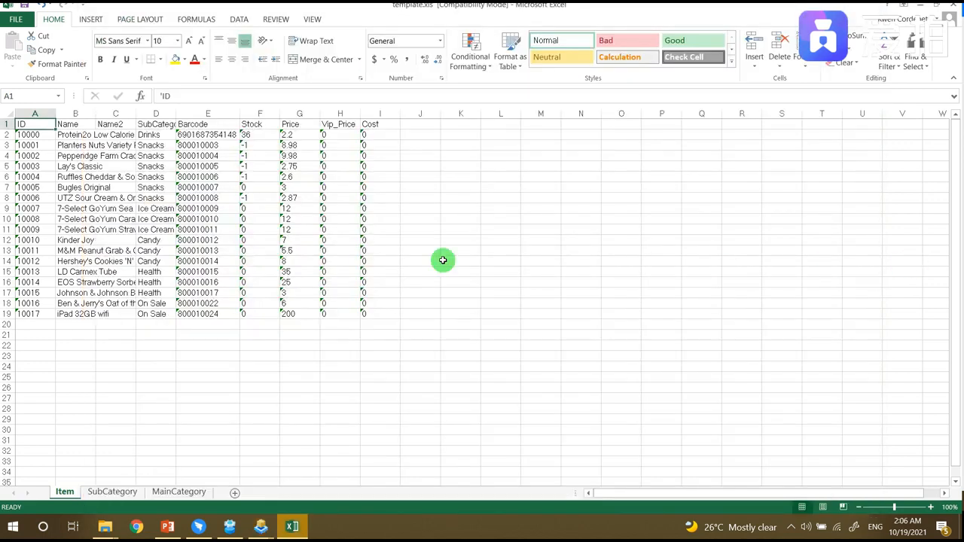
Step: Fit the Item sheet's Name column and the SubCategory sheet's MainCategory column to their contents while reviewing both category sheets
{"action": "double_click", "coordinate": [97, 113]}
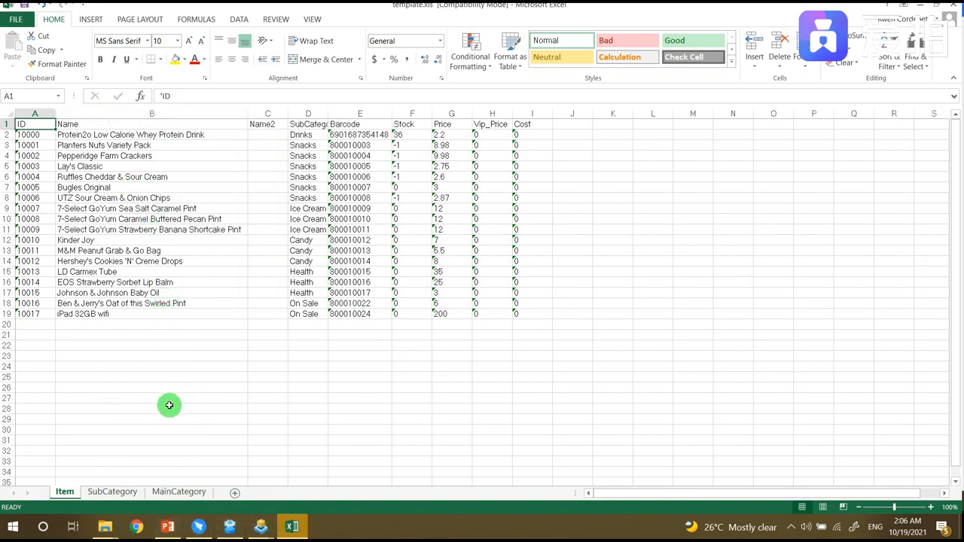
{"action": "left_click", "coordinate": [299, 326]}
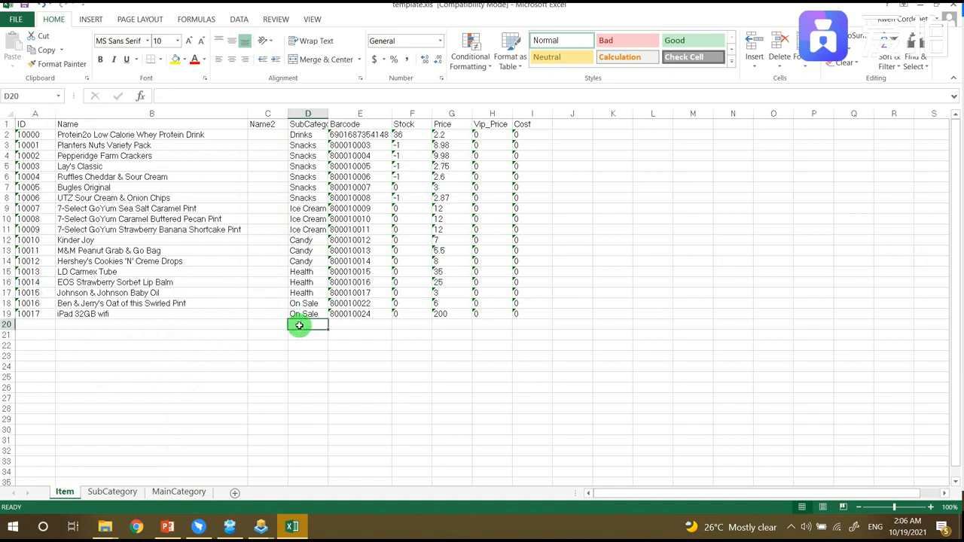
{"action": "left_click", "coordinate": [179, 492]}
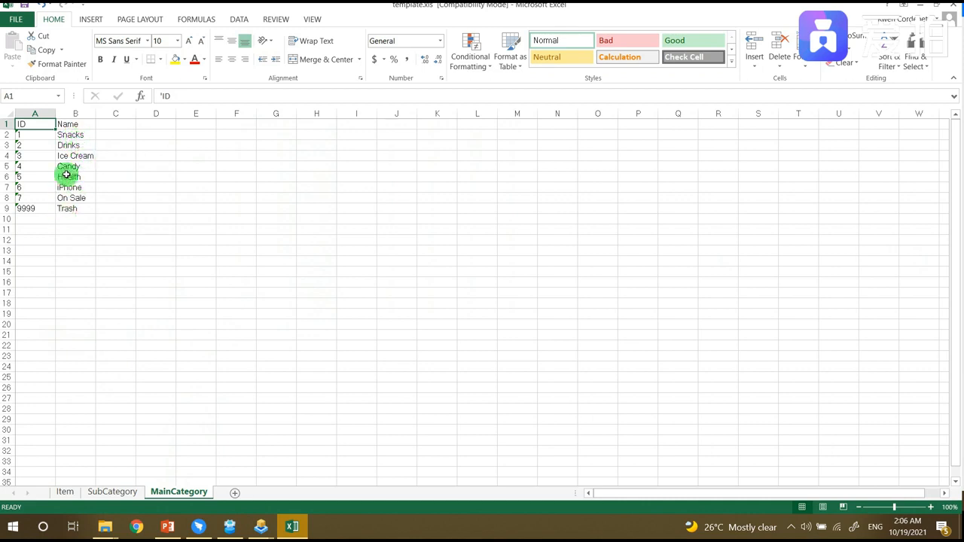
{"action": "left_click", "coordinate": [112, 493]}
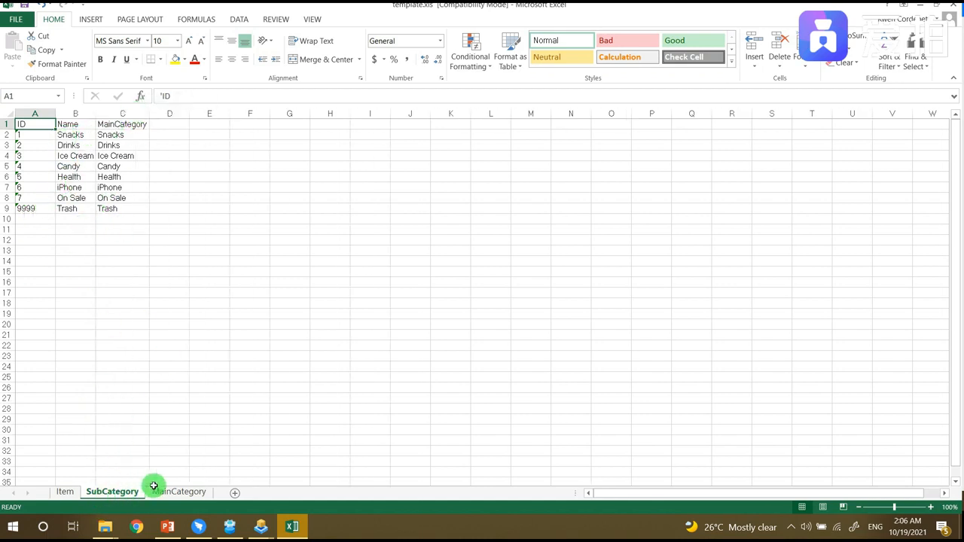
{"action": "left_click", "coordinate": [180, 494]}
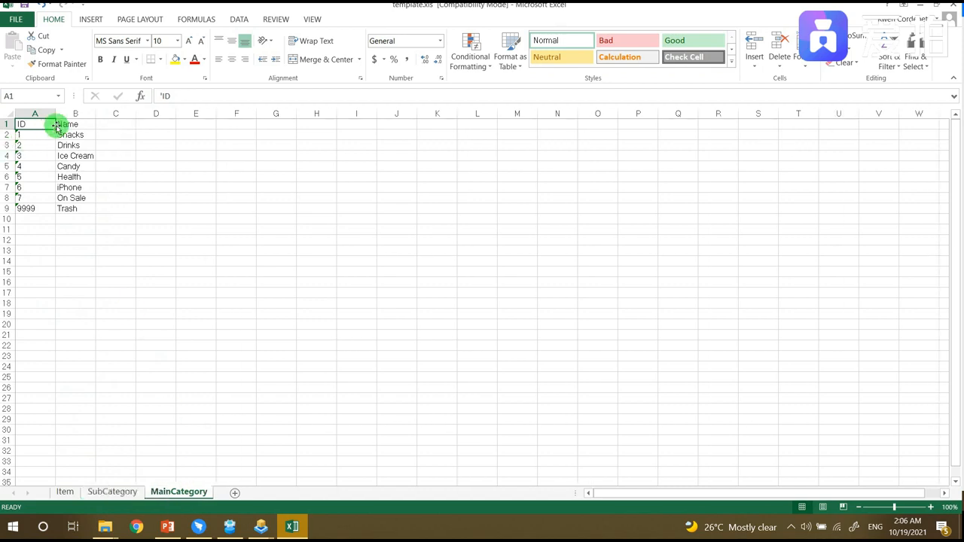
{"action": "left_click", "coordinate": [110, 492]}
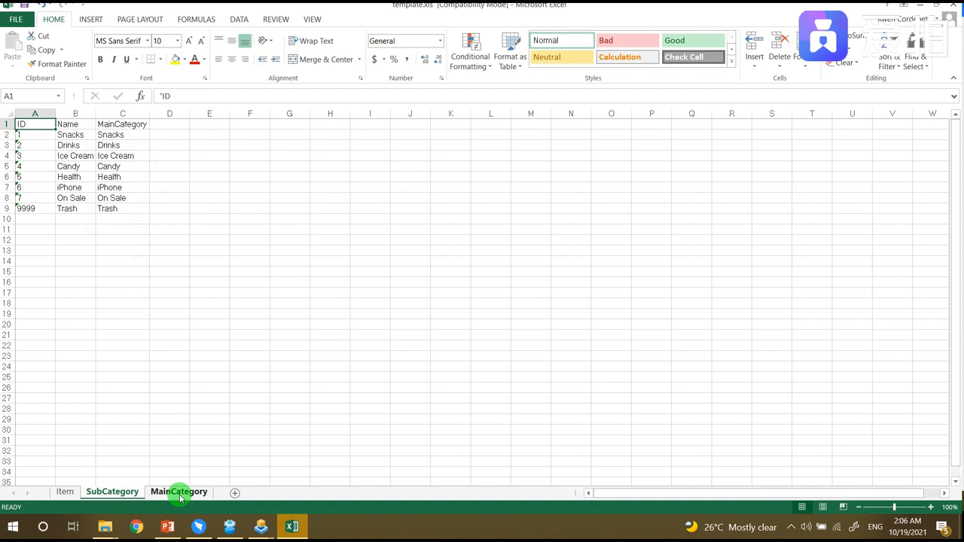
Step: On the Item sheet, extend the IDs to 10018 and 10019 and name these new items Stockings and Hair Clip
{"action": "left_click", "coordinate": [66, 492]}
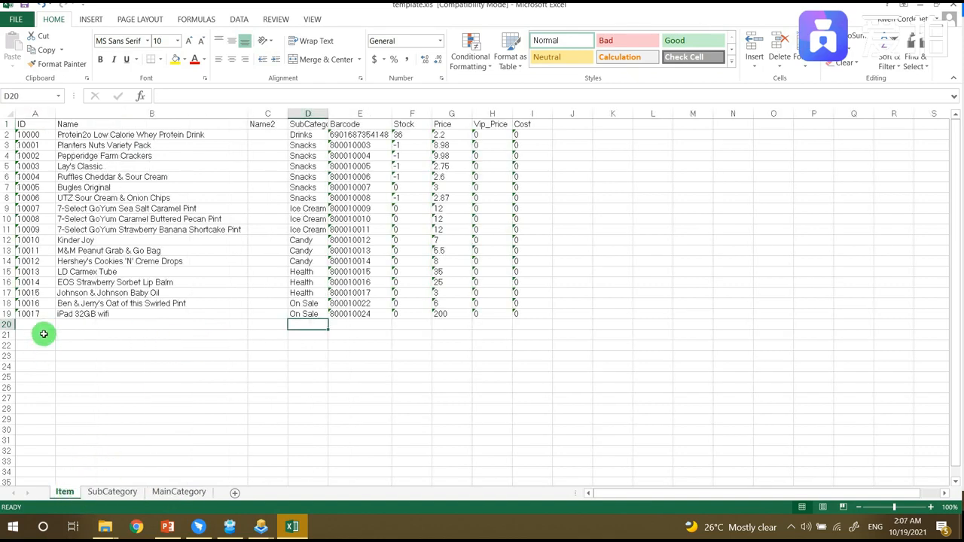
{"action": "left_click_drag", "start_coordinate": [37, 302], "coordinate": [53, 344]}
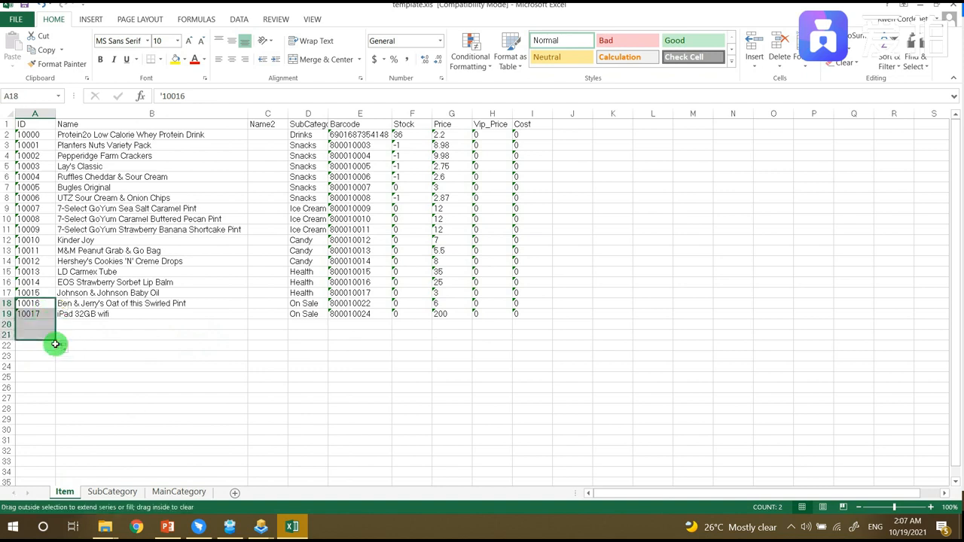
{"action": "left_click", "coordinate": [109, 328]}
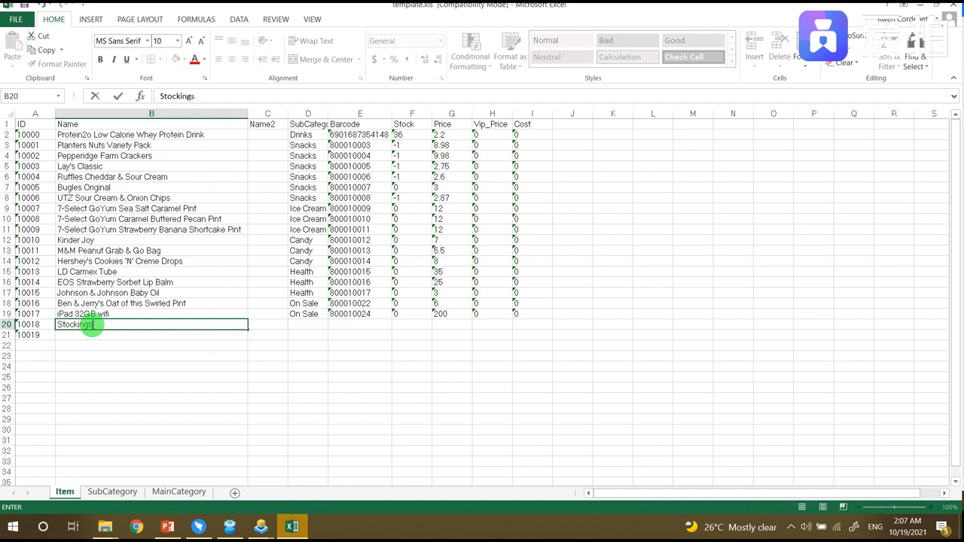
{"action": "type", "text": "Stockings"}
{"action": "left_click", "coordinate": [96, 333]}
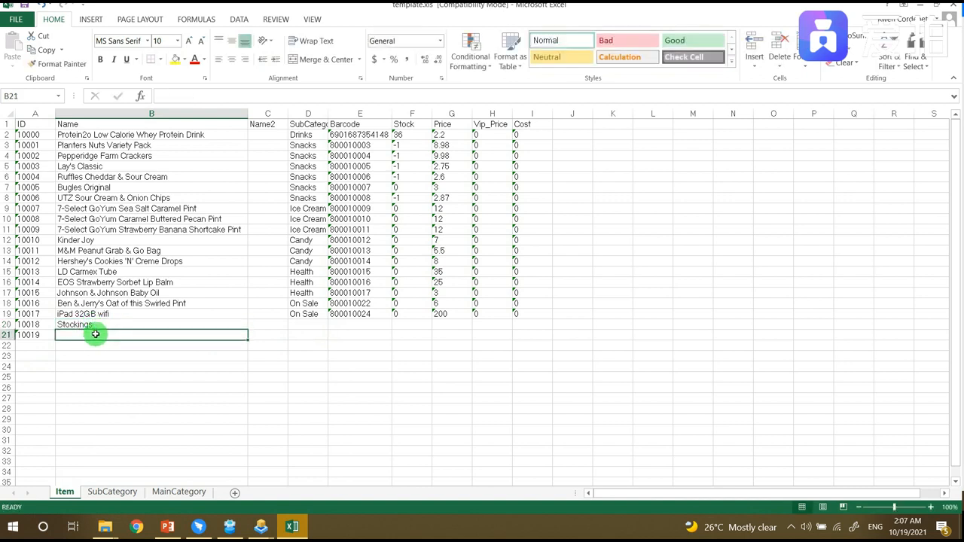
{"action": "type", "text": "Hair Clip"}
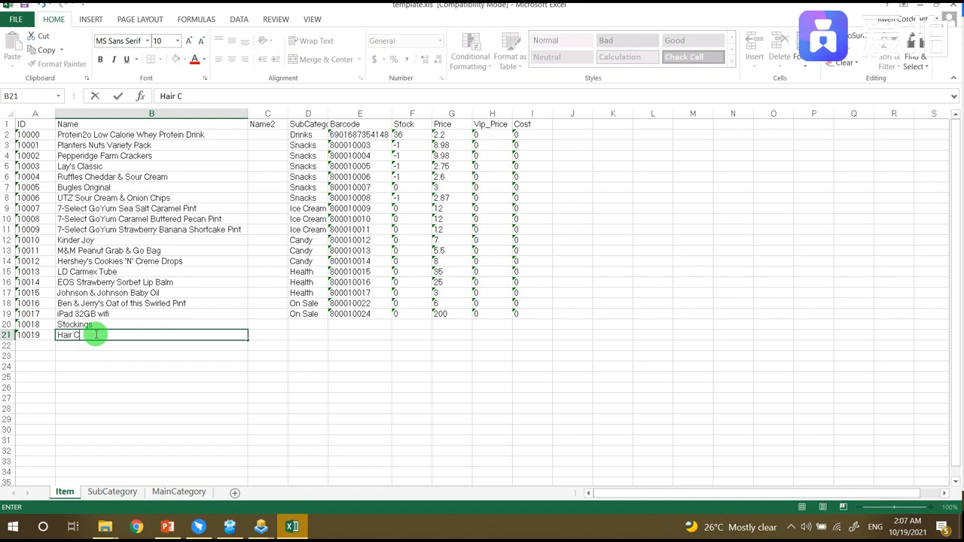
Step: Fill the On Sale subcategory and the barcode series down to the Stockings and Hair Clip rows
{"action": "left_click", "coordinate": [311, 314]}
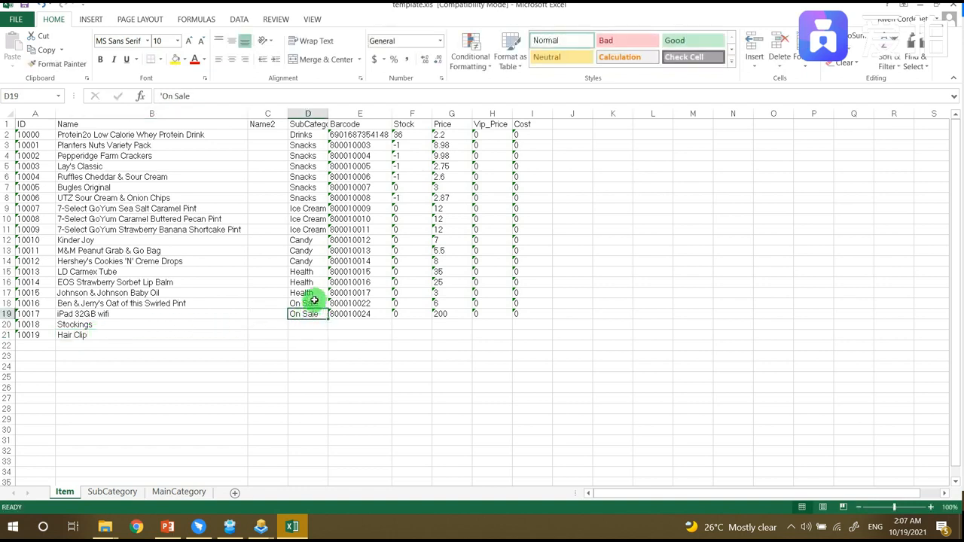
{"action": "left_click_drag", "start_coordinate": [313, 304], "coordinate": [327, 335]}
{"action": "left_click_drag", "start_coordinate": [379, 300], "coordinate": [392, 339]}
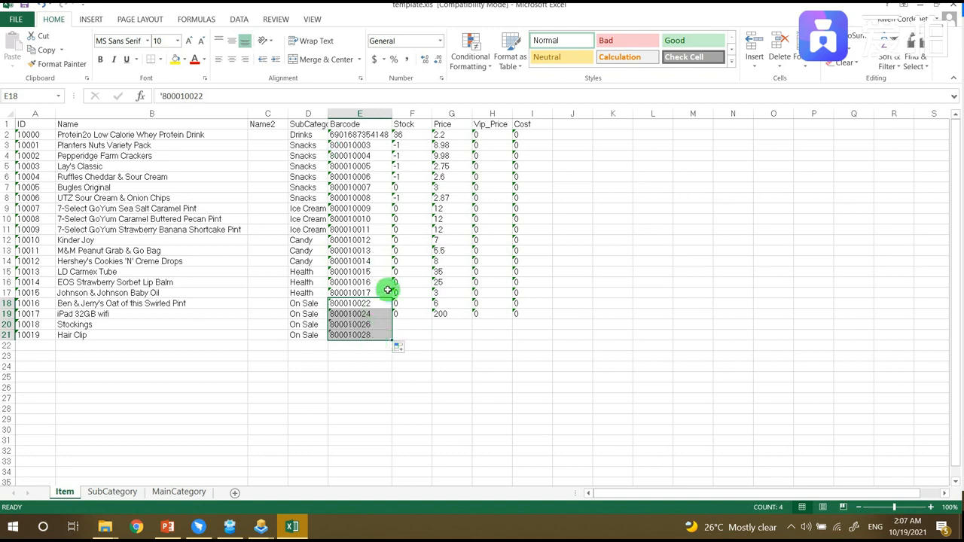
Step: Set the stock of the first two items, in cells F2 and F3, to 50
{"action": "left_click", "coordinate": [406, 133]}
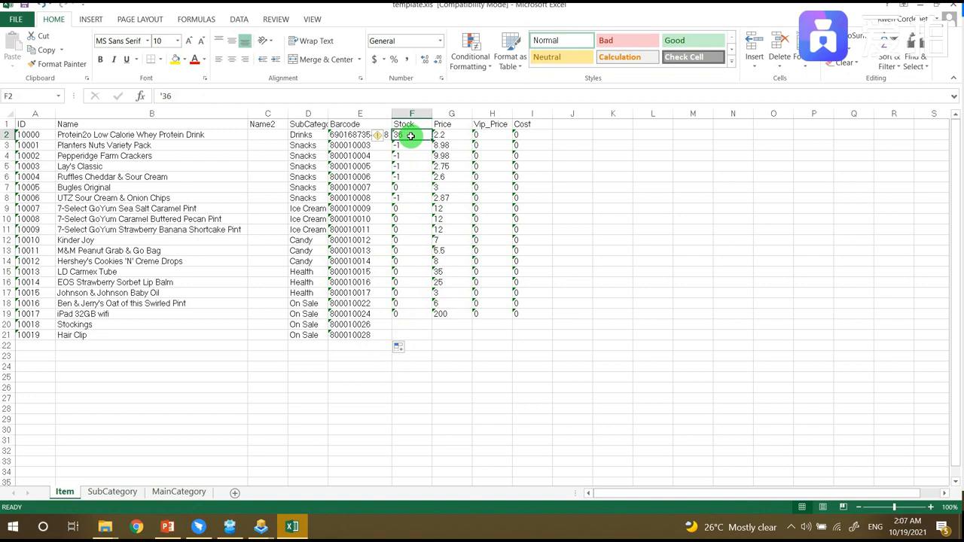
{"action": "type", "text": "50"}
{"action": "key", "text": "Return"}
{"action": "type", "text": "50"}
{"action": "key", "text": "Return"}
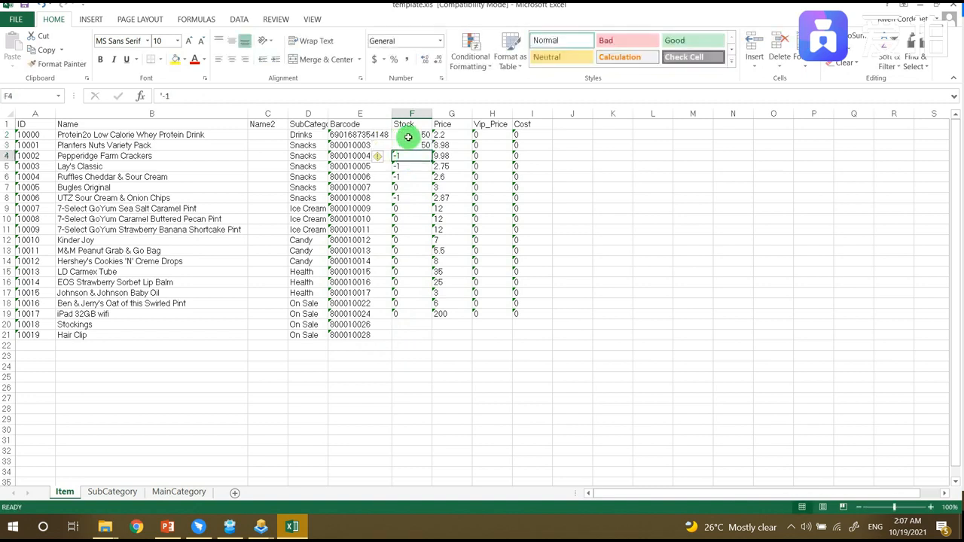
Step: Convert both stock entries to text with a leading apostrophe and fill 50 down the Stock column to row 21
{"action": "double_click", "coordinate": [409, 135]}
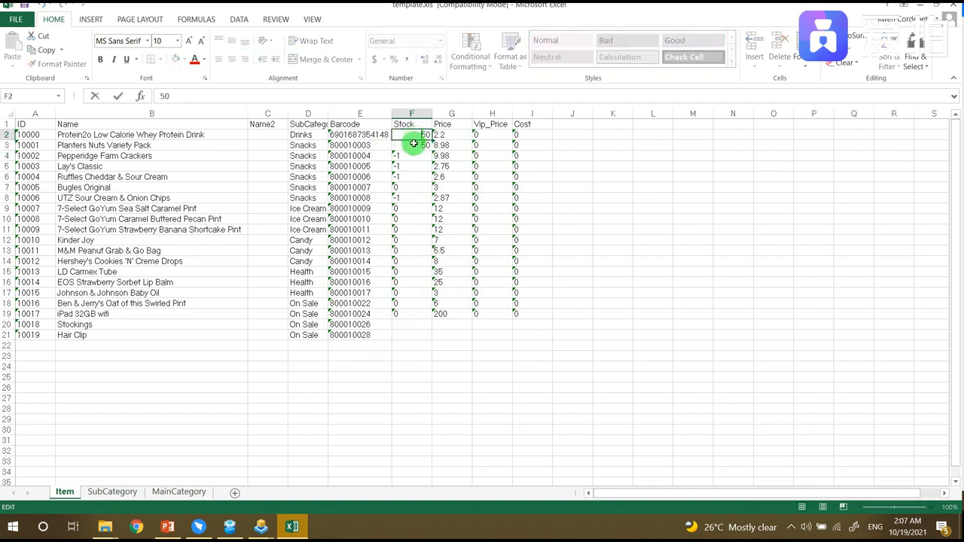
{"action": "type", "text": "'"}
{"action": "double_click", "coordinate": [419, 143]}
{"action": "type", "text": "'"}
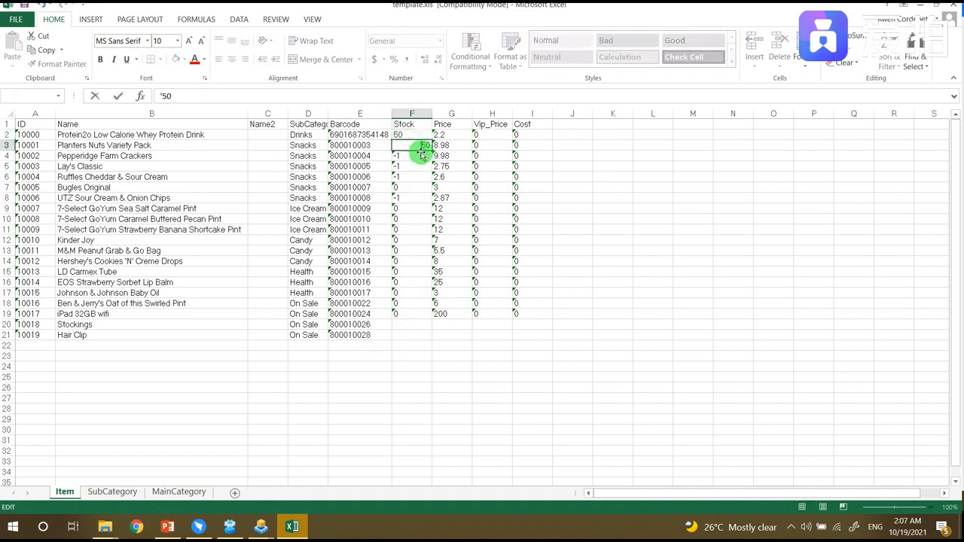
{"action": "left_click", "coordinate": [421, 155]}
{"action": "left_click", "coordinate": [418, 145]}
{"action": "left_click_drag", "start_coordinate": [417, 135], "coordinate": [426, 338]}
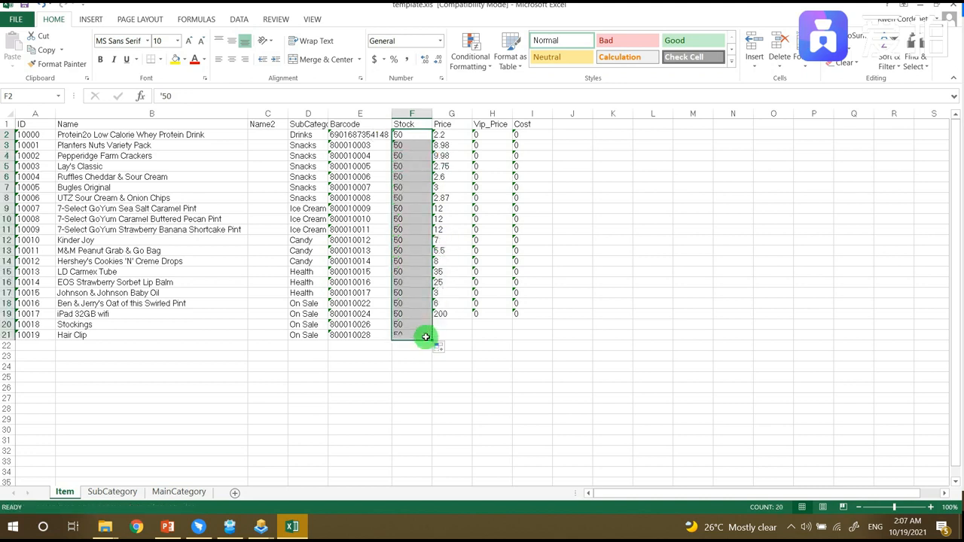
Step: Enter 80 as a text value for the Stockings price and begin the Hair Clip price
{"action": "left_click", "coordinate": [441, 324]}
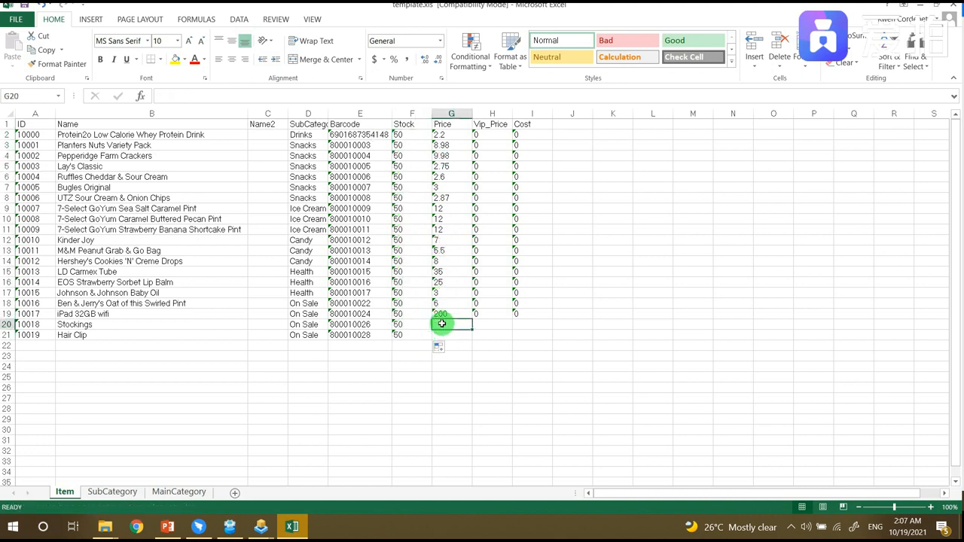
{"action": "type", "text": "'"}
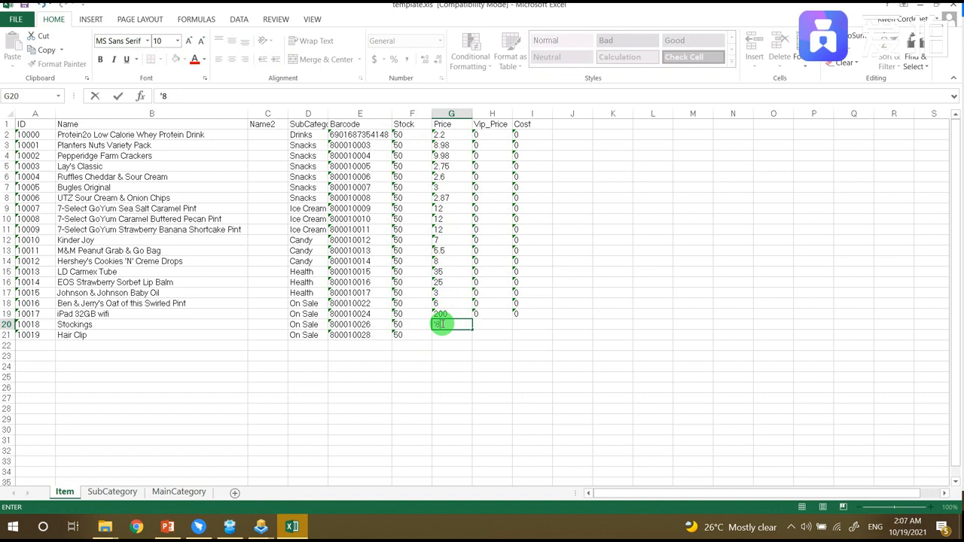
{"action": "type", "text": "80"}
{"action": "key", "text": "Return"}
{"action": "type", "text": "'"}
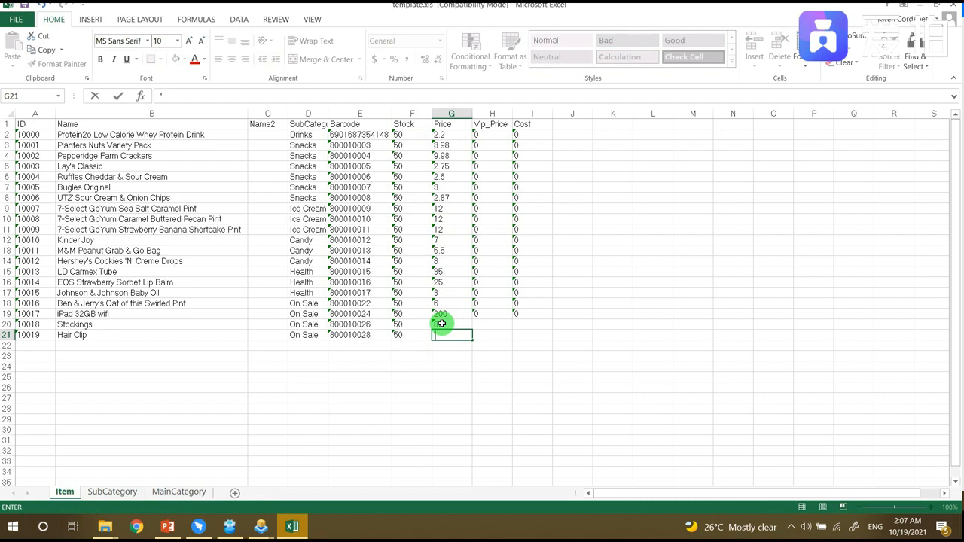
Step: Enter the prices as text values, 10 for Stockings and 5 for Hair Clip
{"action": "left_click", "coordinate": [442, 323]}
{"action": "type", "text": "'"}
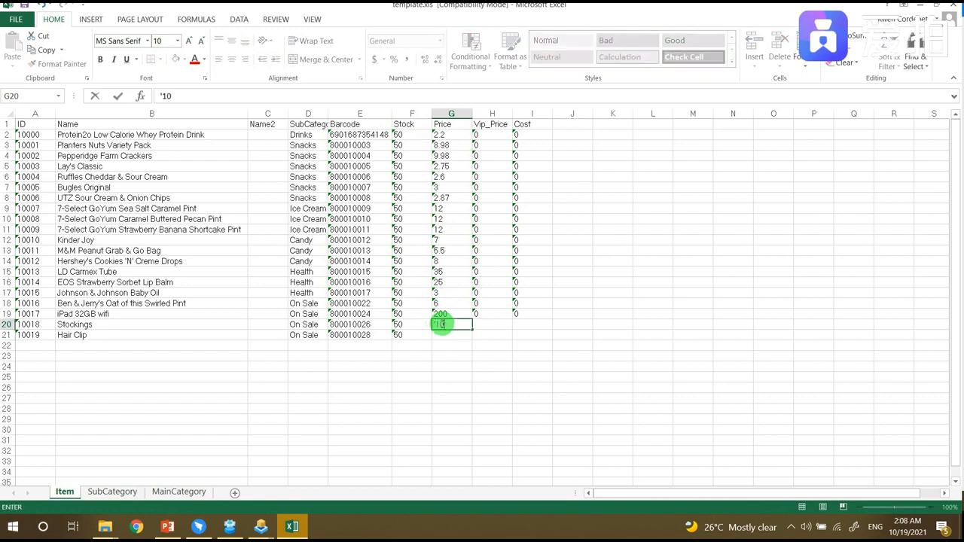
{"action": "type", "text": "10"}
{"action": "key", "text": "Return"}
{"action": "type", "text": "'5"}
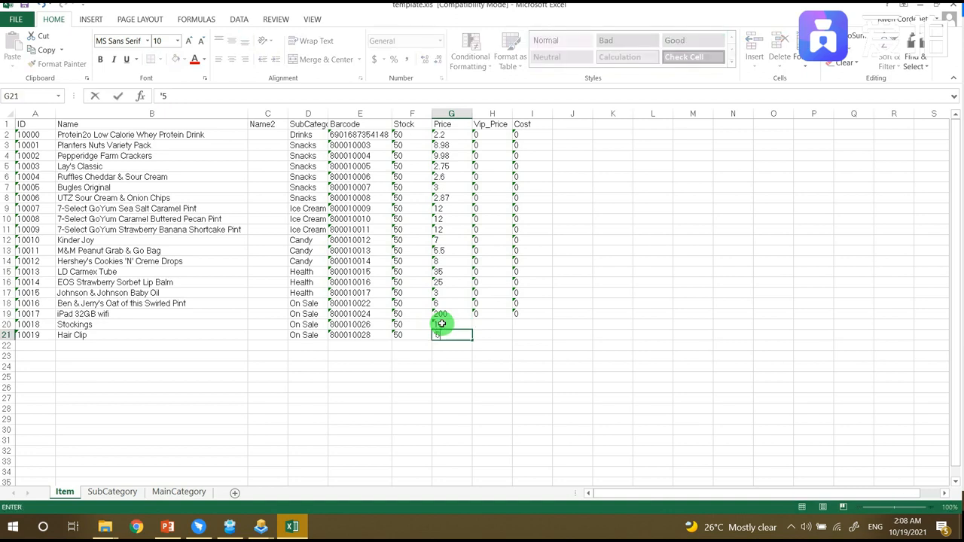
{"action": "key", "text": "Tab"}
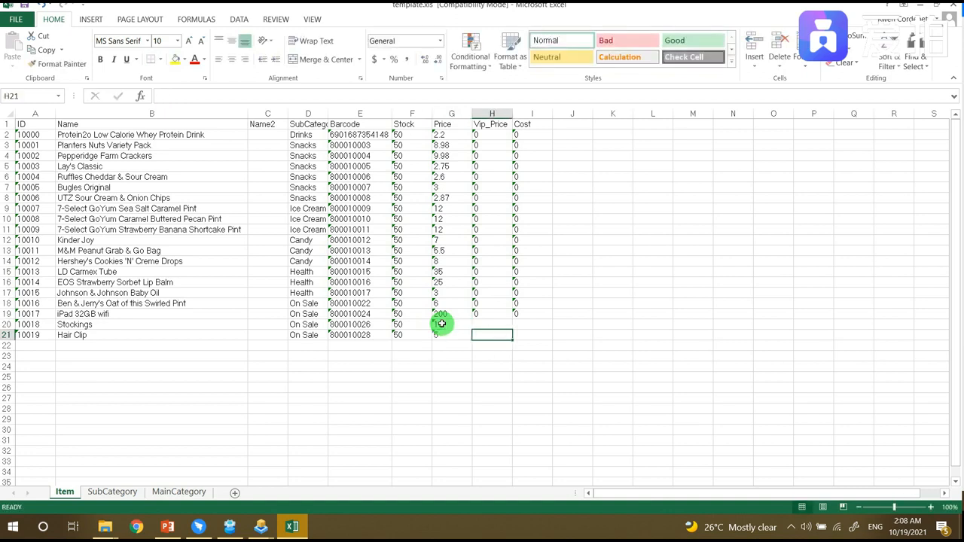
Step: Fill 0 down the Vip_Price and Cost columns to row 21, and set the text cost to 3 for Stockings and 1 for Hair Clip
{"action": "left_click_drag", "start_coordinate": [477, 292], "coordinate": [555, 339]}
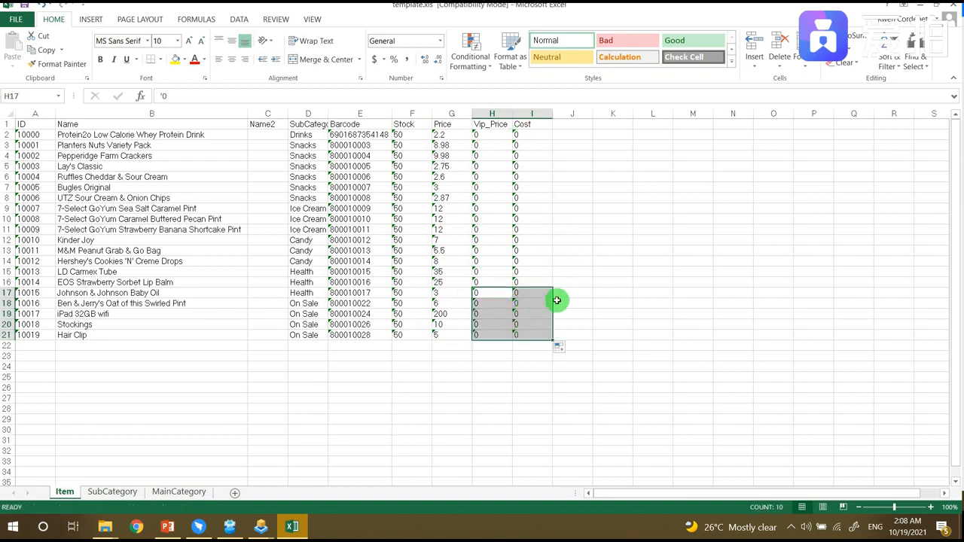
{"action": "left_click", "coordinate": [573, 155]}
{"action": "left_click", "coordinate": [522, 323]}
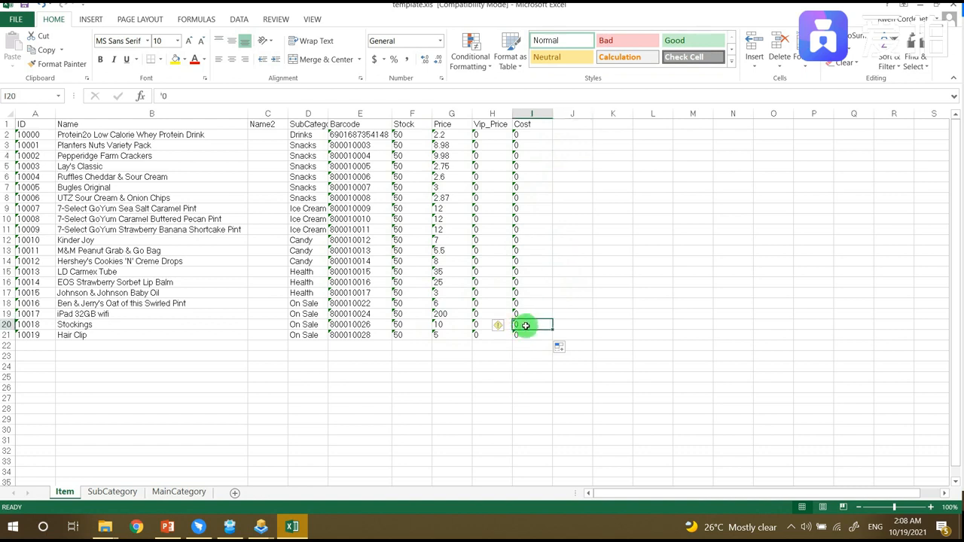
{"action": "double_click", "coordinate": [525, 324]}
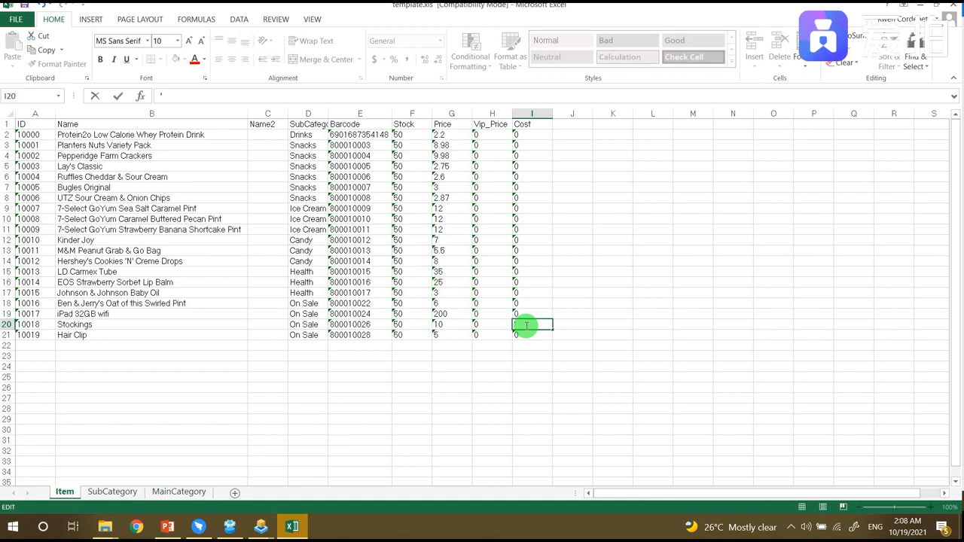
{"action": "type", "text": "3"}
{"action": "left_click", "coordinate": [520, 333]}
{"action": "double_click", "coordinate": [521, 335]}
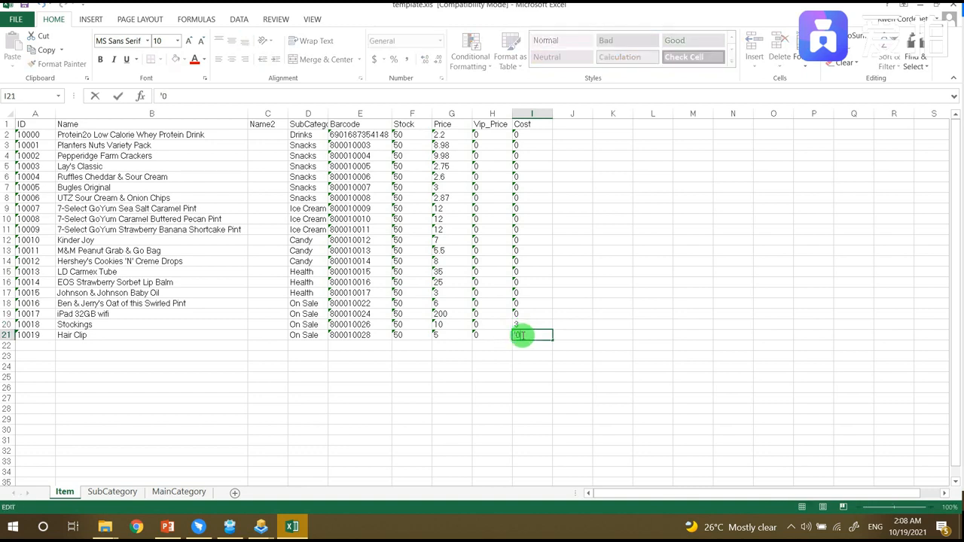
{"action": "type", "text": "1"}
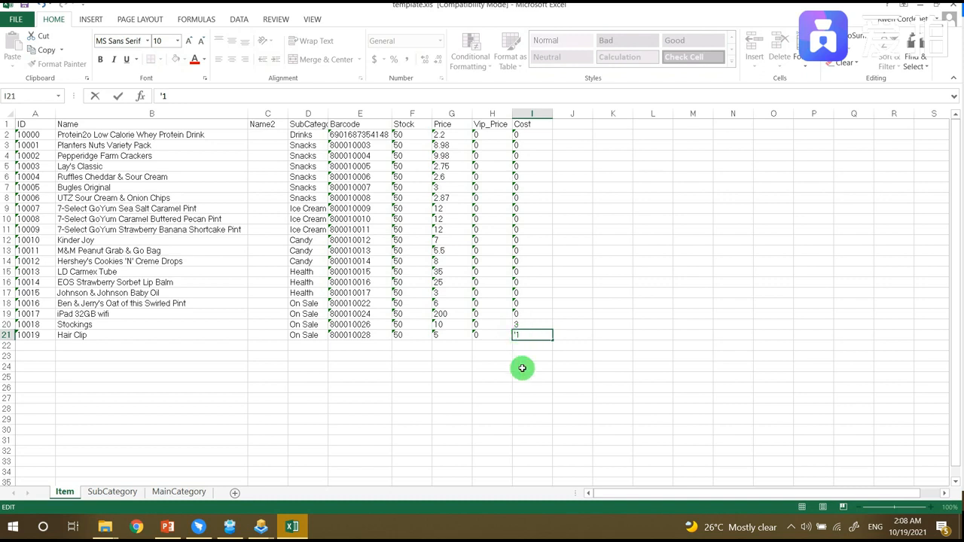
{"action": "left_click", "coordinate": [523, 387]}
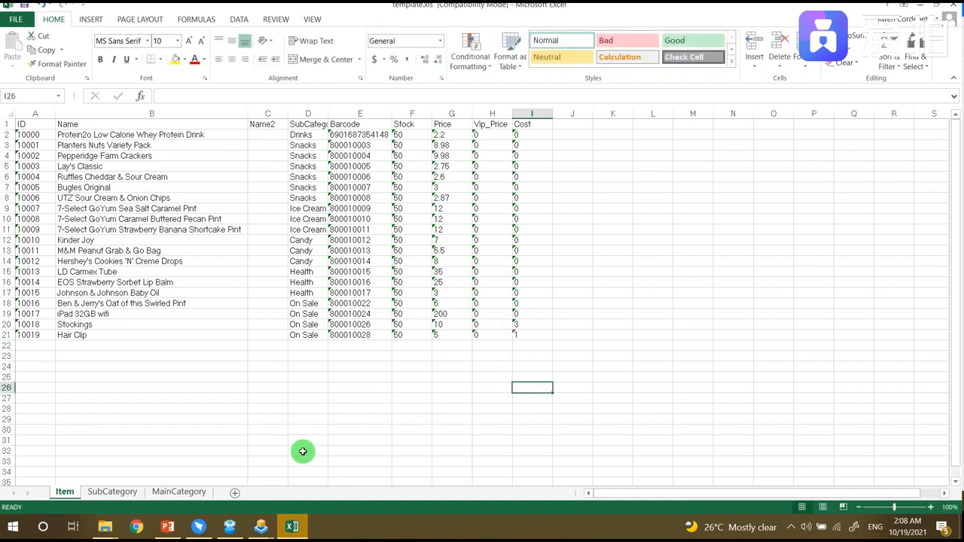
Step: Save a copy of the workbook to the Desktop as product template.xls and close it
{"action": "left_click", "coordinate": [18, 20]}
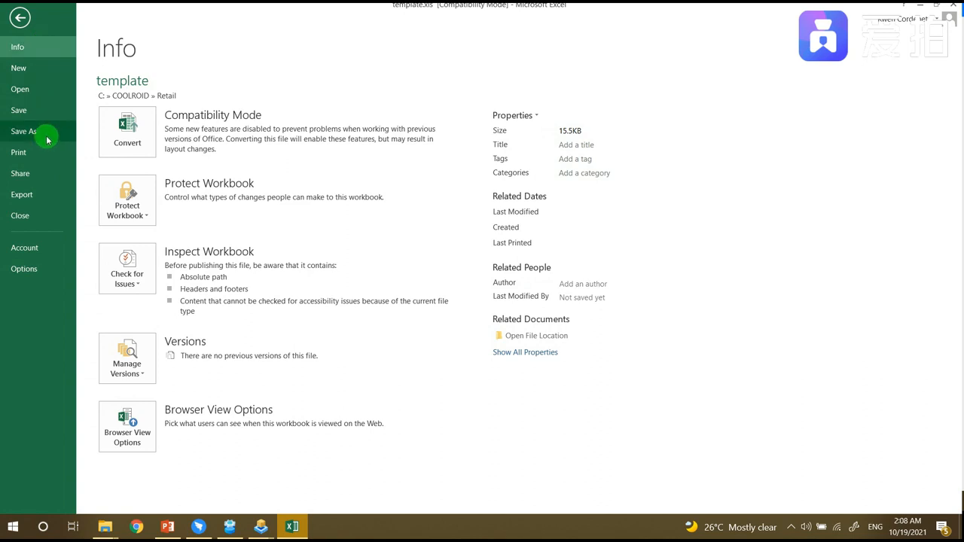
{"action": "left_click", "coordinate": [43, 131]}
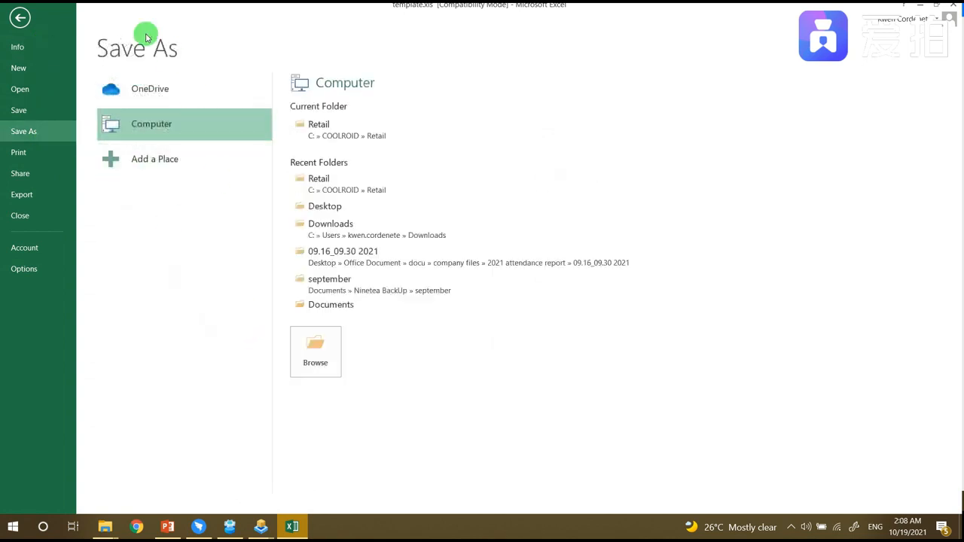
{"action": "left_click", "coordinate": [326, 365]}
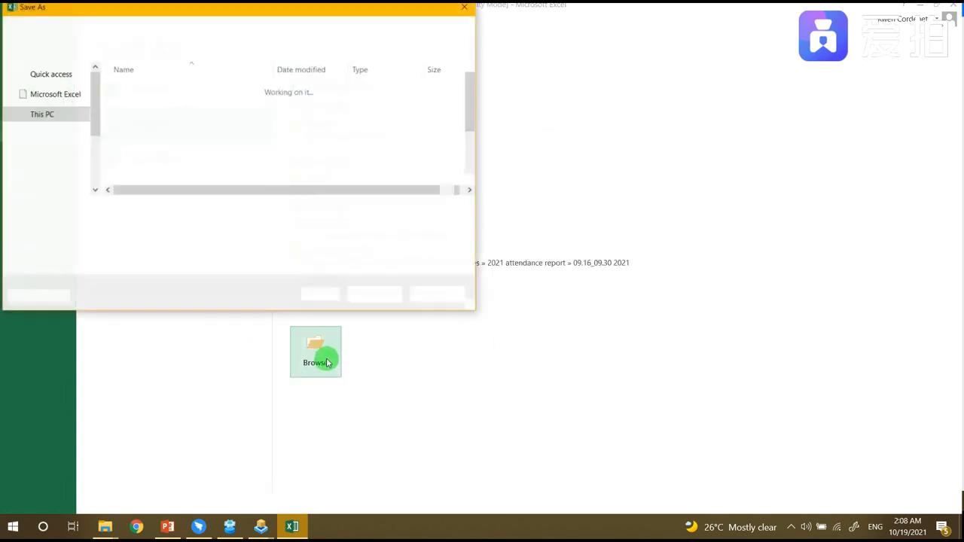
{"action": "scroll", "coordinate": [57, 119], "scroll_direction": "up", "scroll_amount": 5}
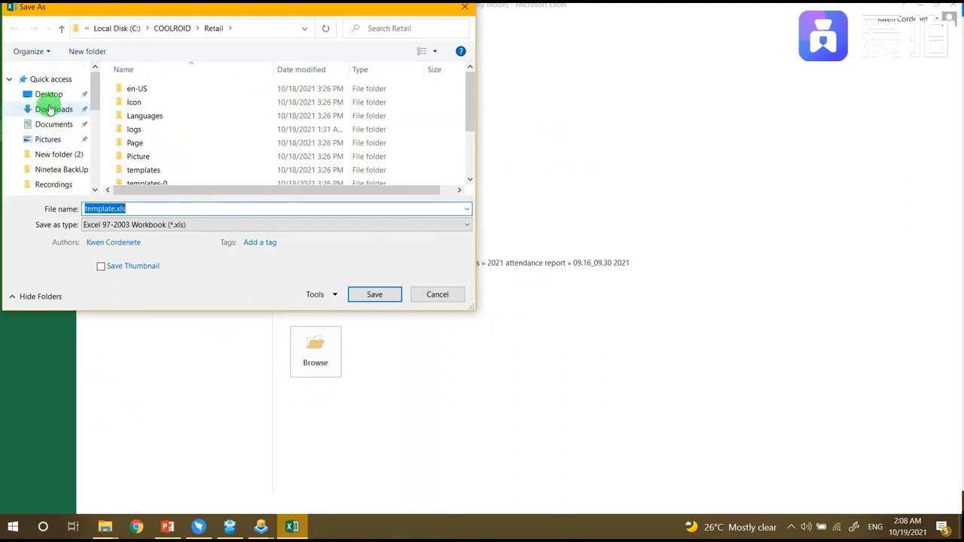
{"action": "left_click", "coordinate": [56, 95]}
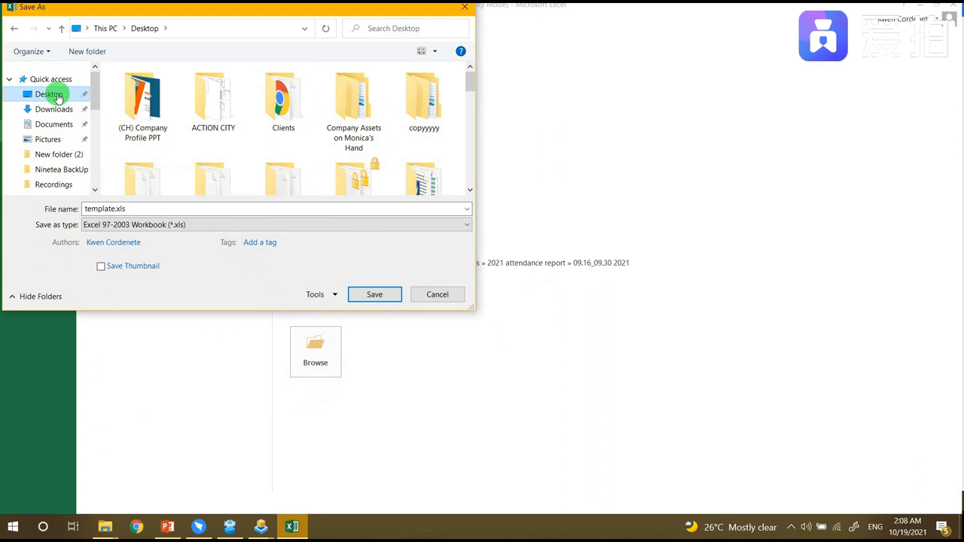
{"action": "double_click", "coordinate": [85, 208]}
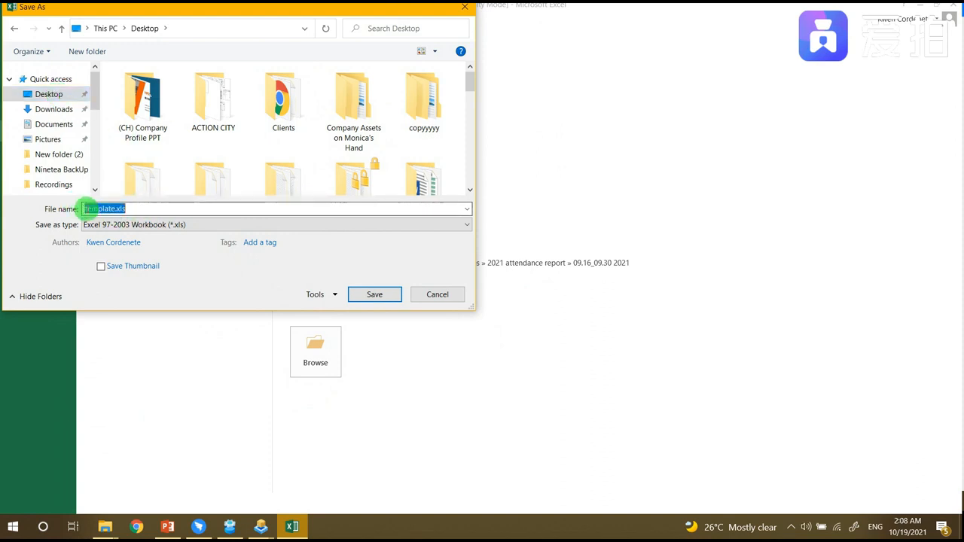
{"action": "left_click", "coordinate": [85, 209]}
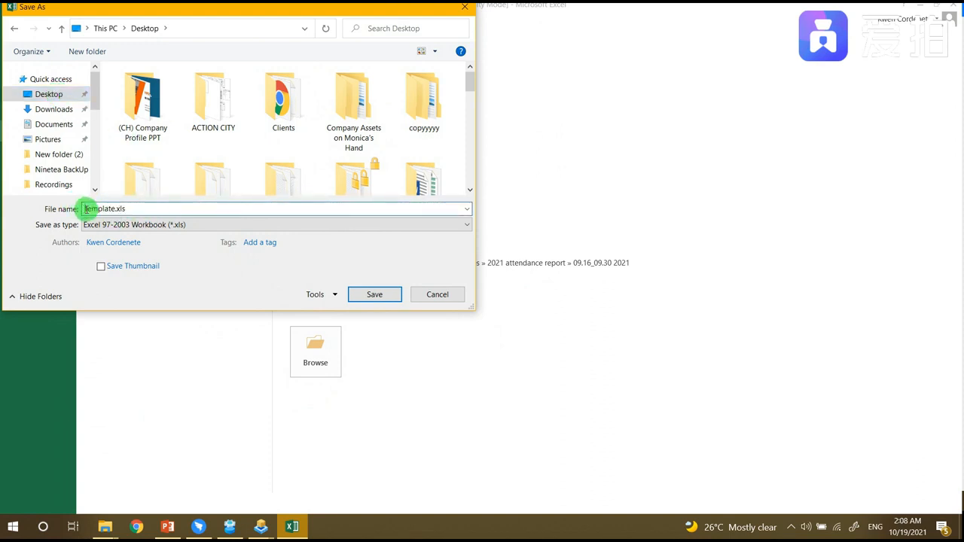
{"action": "type", "text": "product"}
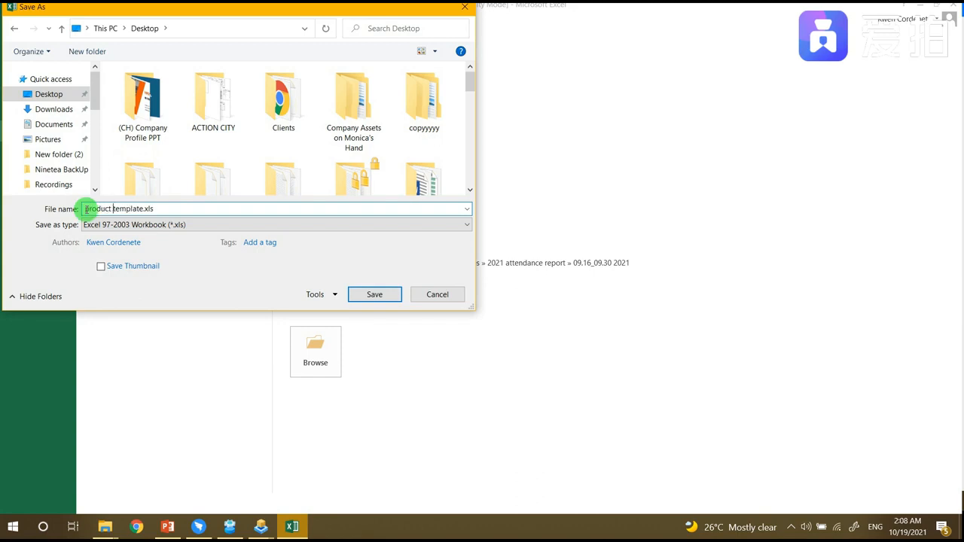
{"action": "left_click", "coordinate": [267, 245]}
{"action": "left_click", "coordinate": [369, 293]}
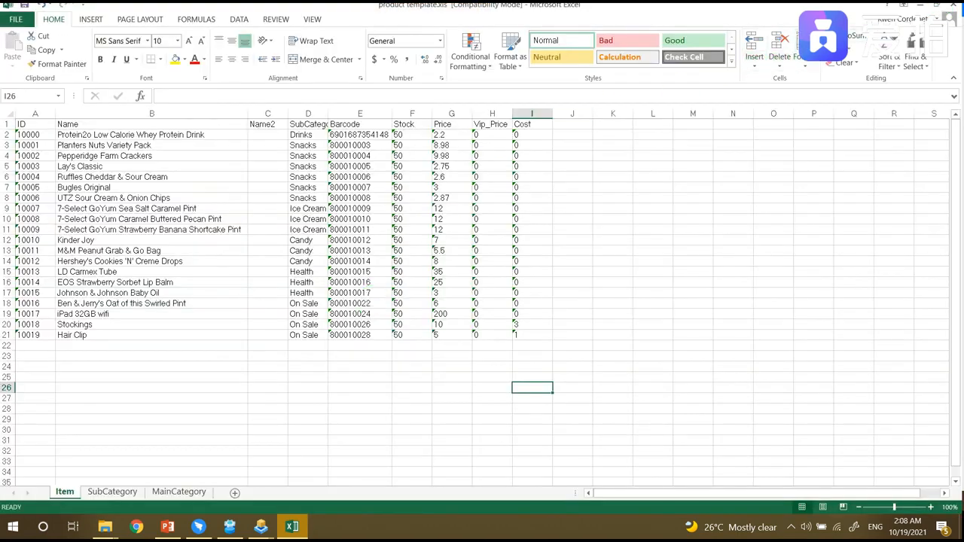
{"action": "left_click", "coordinate": [952, 7]}
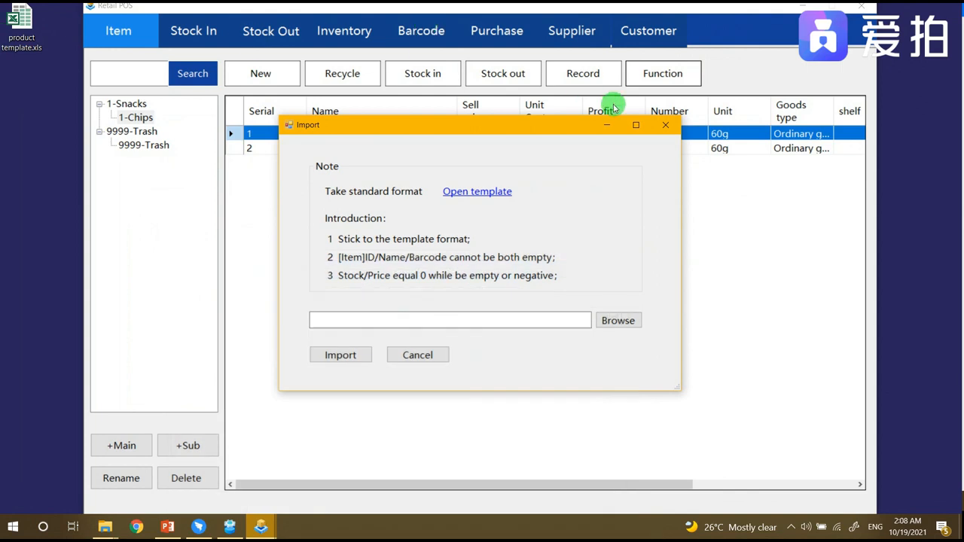
Step: Minimize the Import and Retail POS windows, and move product template.xls on the desktop in line with the program shortcuts
{"action": "left_click", "coordinate": [615, 126]}
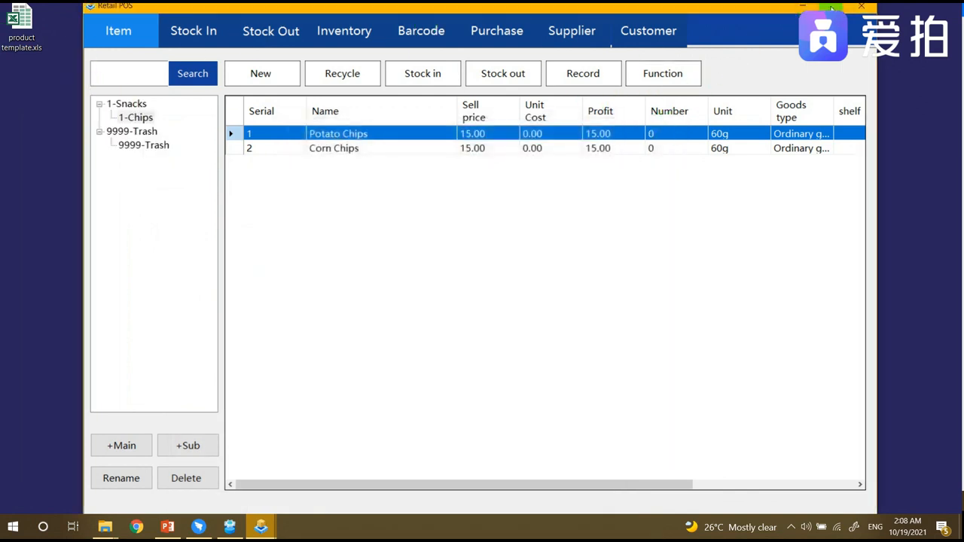
{"action": "left_click", "coordinate": [808, 9]}
{"action": "left_click_drag", "start_coordinate": [22, 39], "coordinate": [112, 37]}
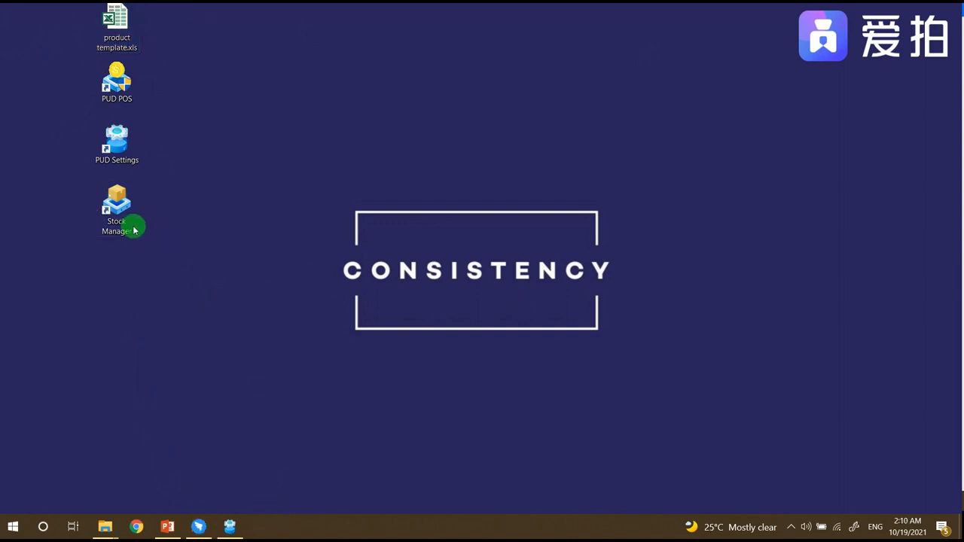
Step: Start Stock Manager from the desktop and log in with the default user and an empty password
{"action": "double_click", "coordinate": [118, 218]}
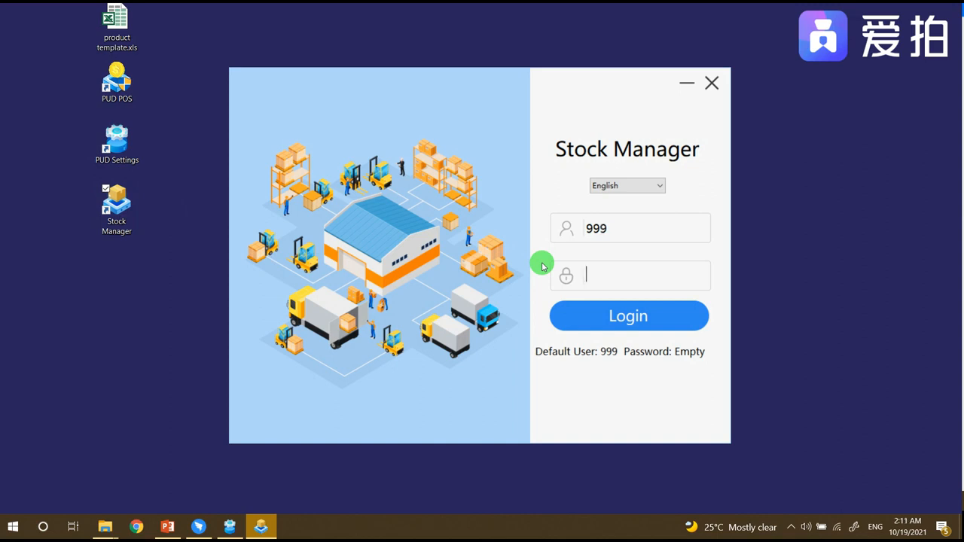
{"action": "key", "text": "Return"}
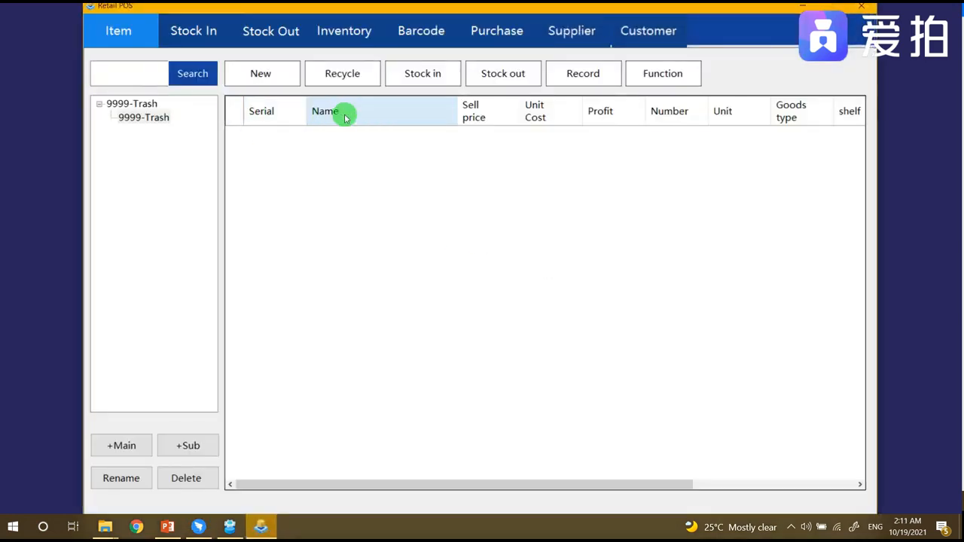
Step: Open Batch Import and choose product template.xls from the Desktop as the import file
{"action": "left_click", "coordinate": [657, 79]}
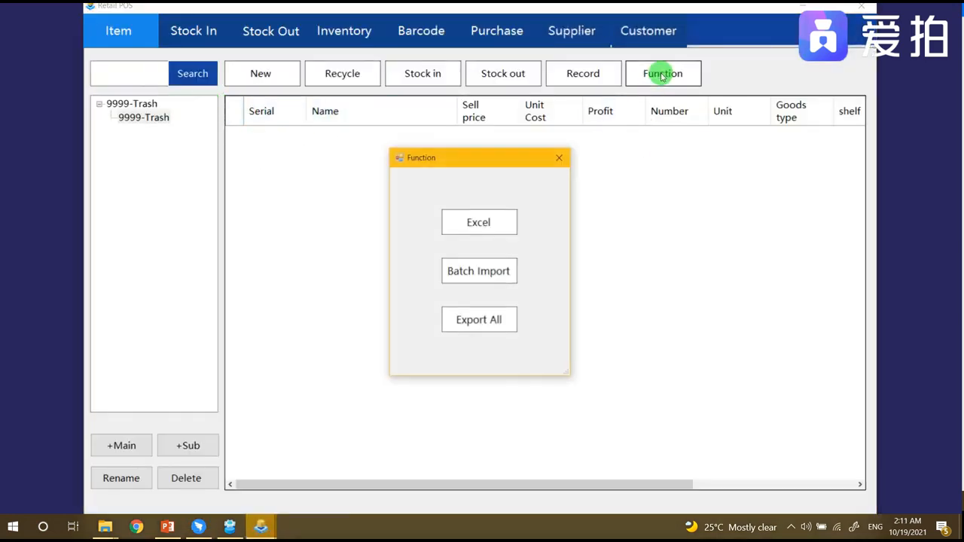
{"action": "left_click", "coordinate": [475, 273]}
{"action": "left_click", "coordinate": [617, 324]}
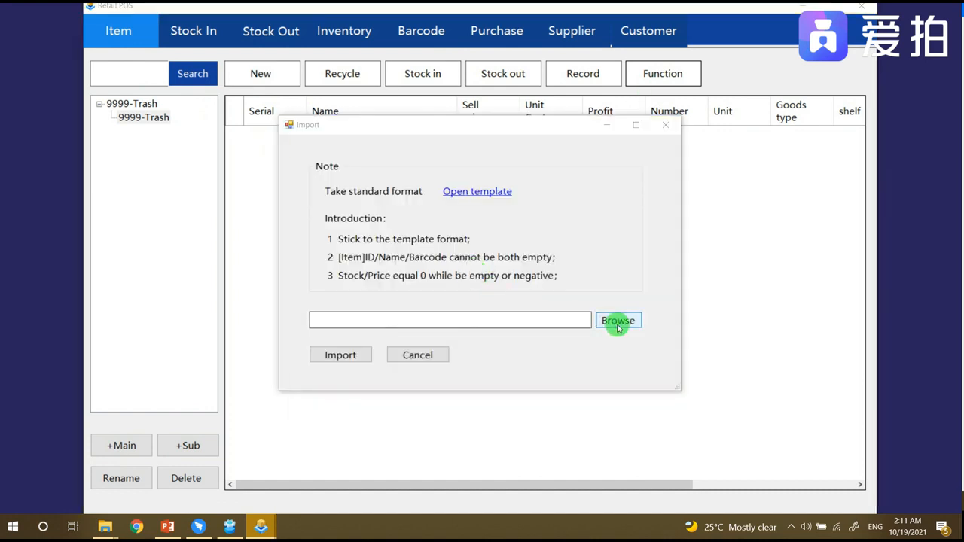
{"action": "scroll", "coordinate": [624, 319], "scroll_direction": "down", "scroll_amount": 10}
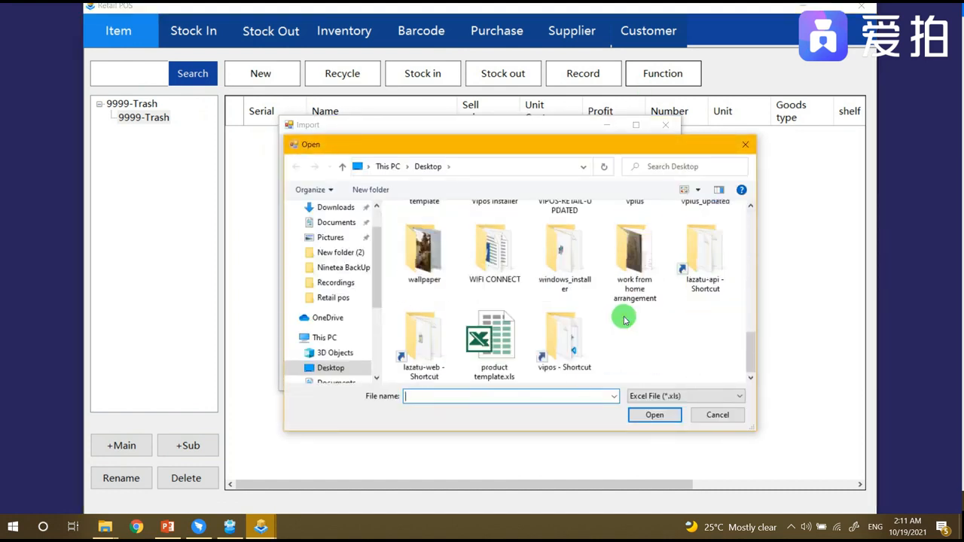
{"action": "left_click", "coordinate": [491, 352]}
{"action": "left_click", "coordinate": [654, 415]}
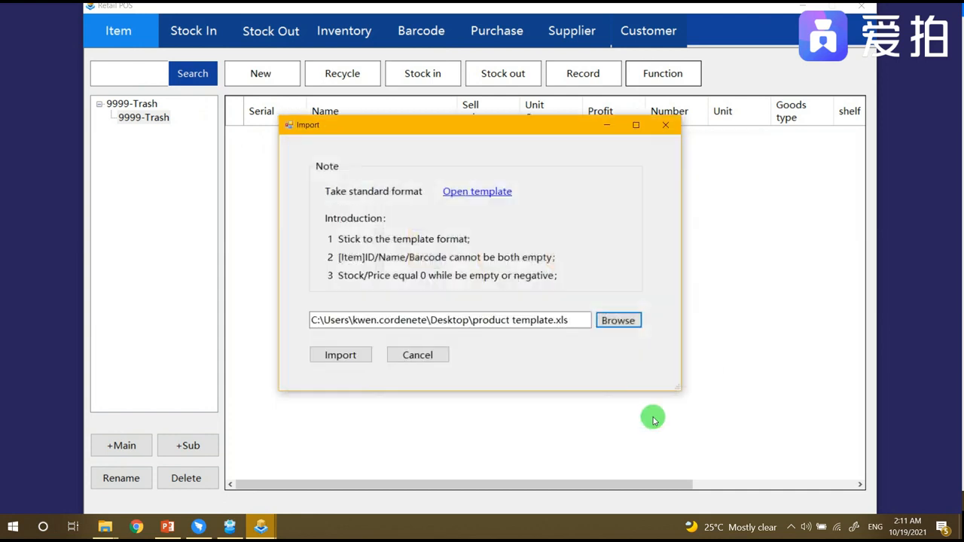
Step: Load the chosen template into the import preview and import all its items into the item list
{"action": "left_click", "coordinate": [341, 355]}
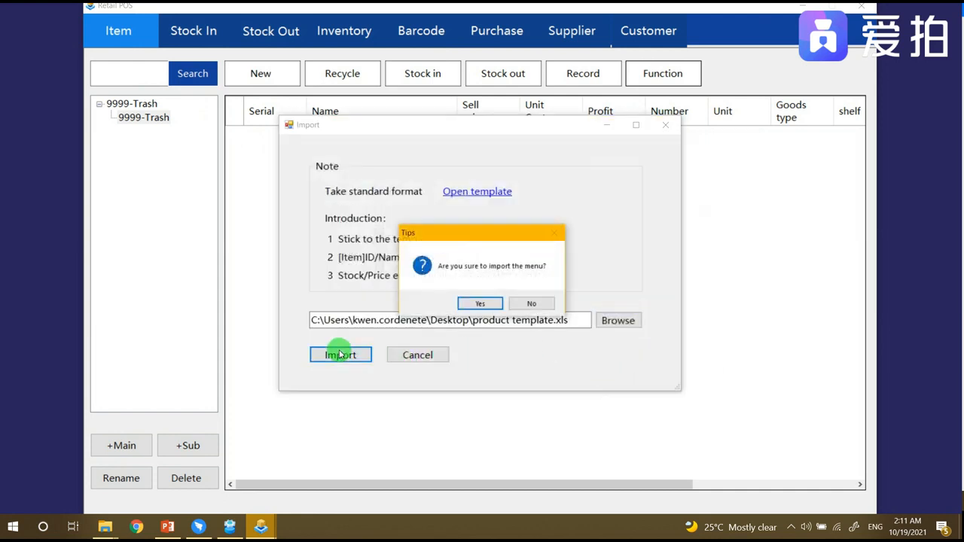
{"action": "left_click", "coordinate": [481, 304]}
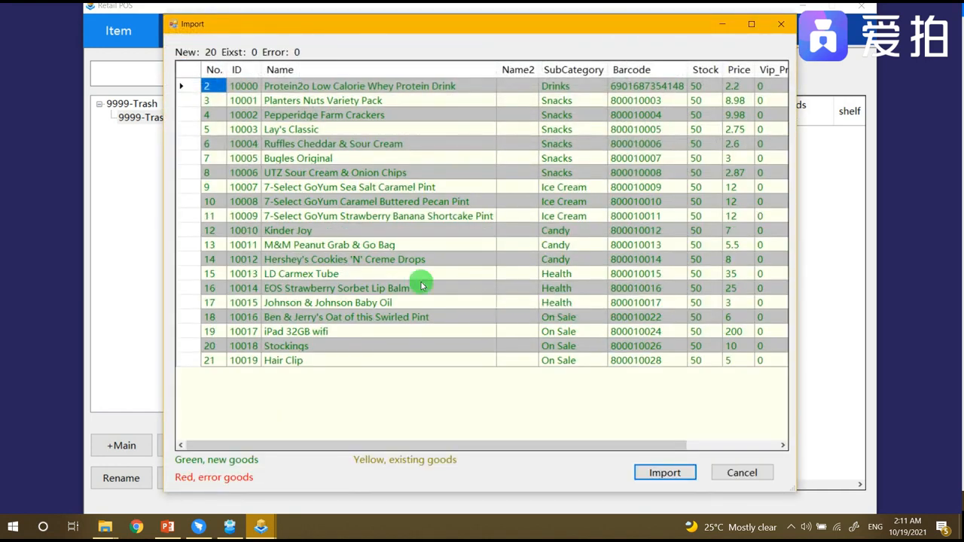
{"action": "left_click", "coordinate": [676, 473]}
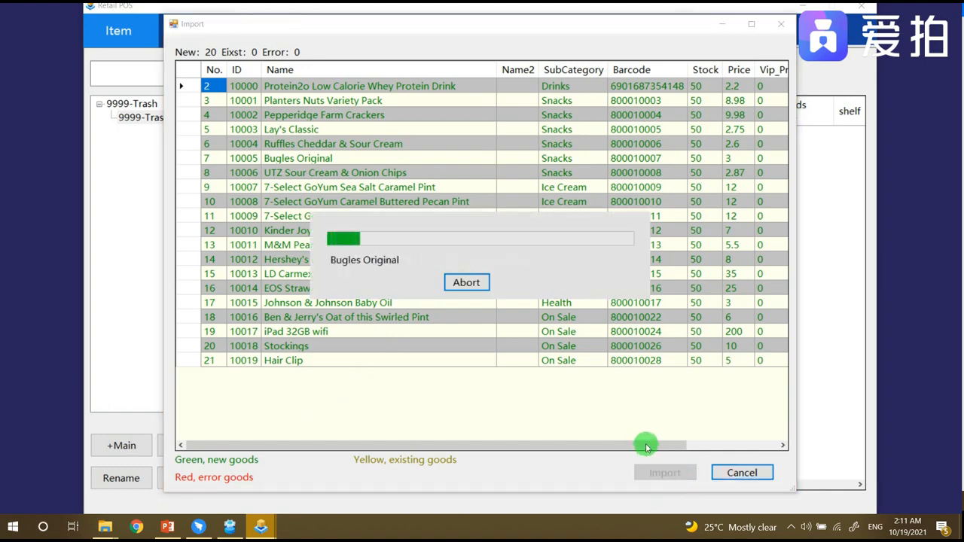